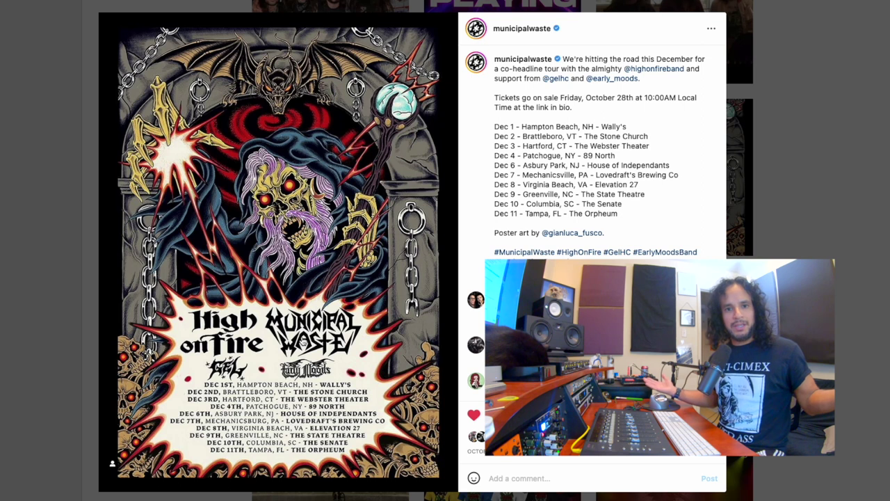
Switch to Pro Tools, place the playback cursor at about 12:36.992 on the Kick In track and close the open plugin window.
key("super+Tab")
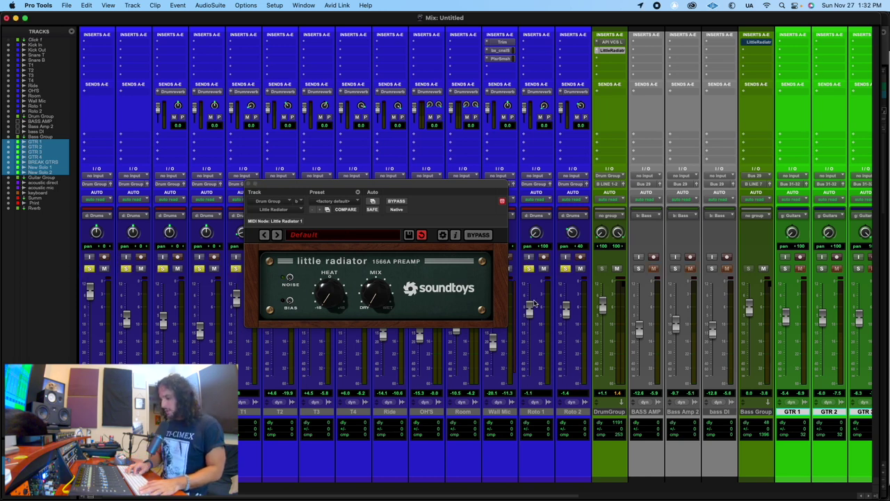
key("super+equal")
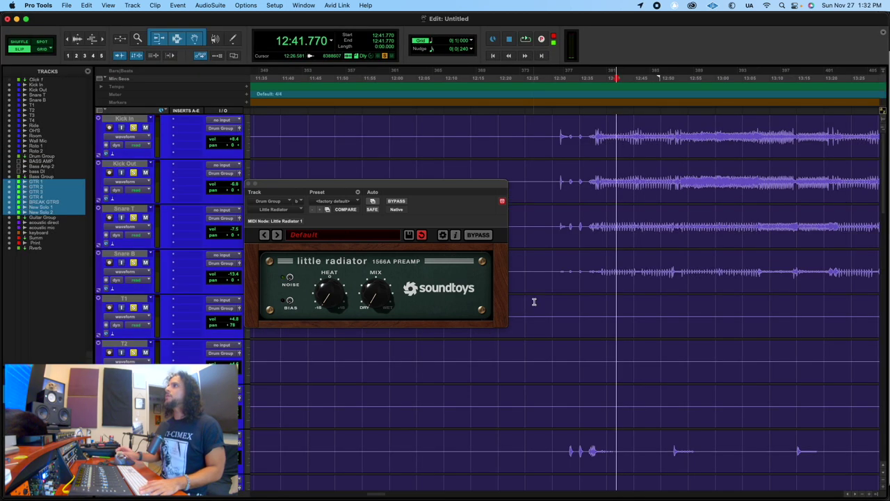
left_click(589, 127)
key("ctrl+alt+super+w")
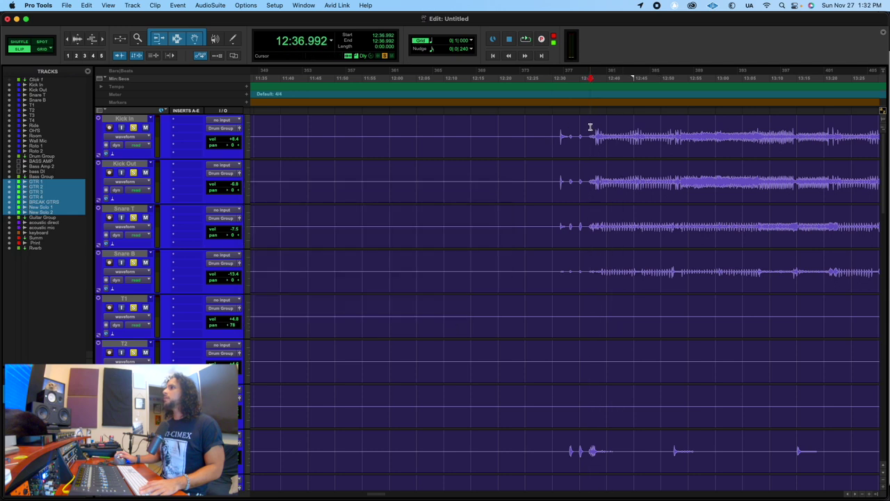
Open the Little Radiator insert on the Drum Group, move its window clear of the faders and start playback.
key("super+equal")
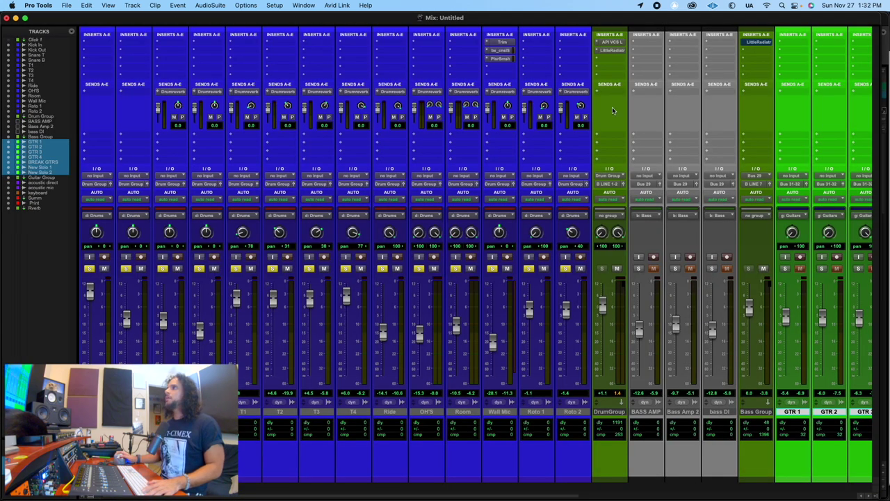
left_click(616, 50)
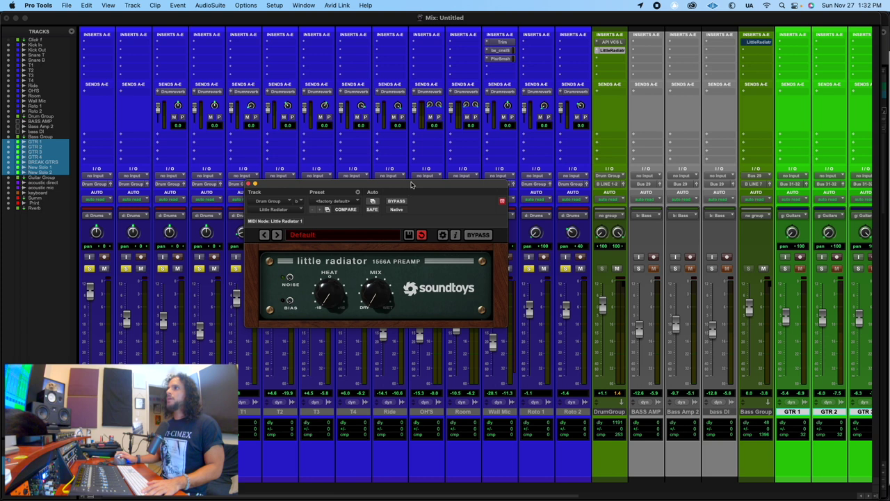
left_click_drag(411, 184, 420, 68)
key("space")
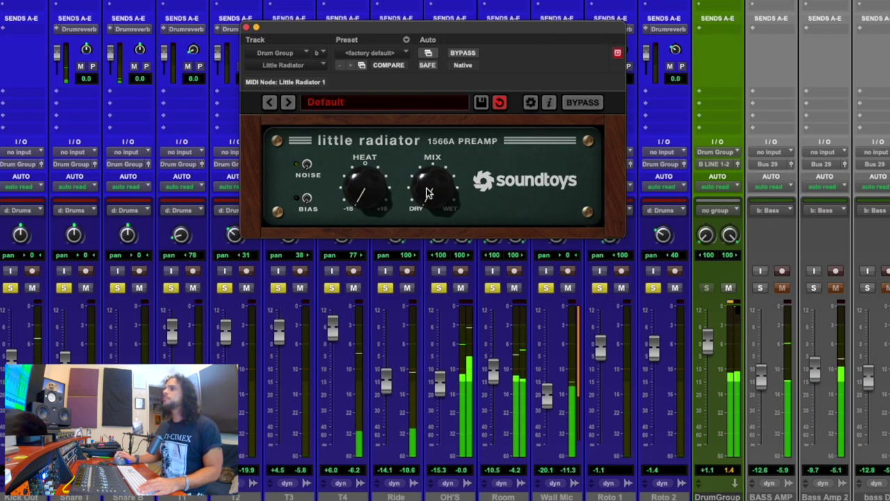
Raise the Drum Group Little Radiator's Heat to about +5 and set Mix to halfway.
left_click_drag(359, 198, 367, 115)
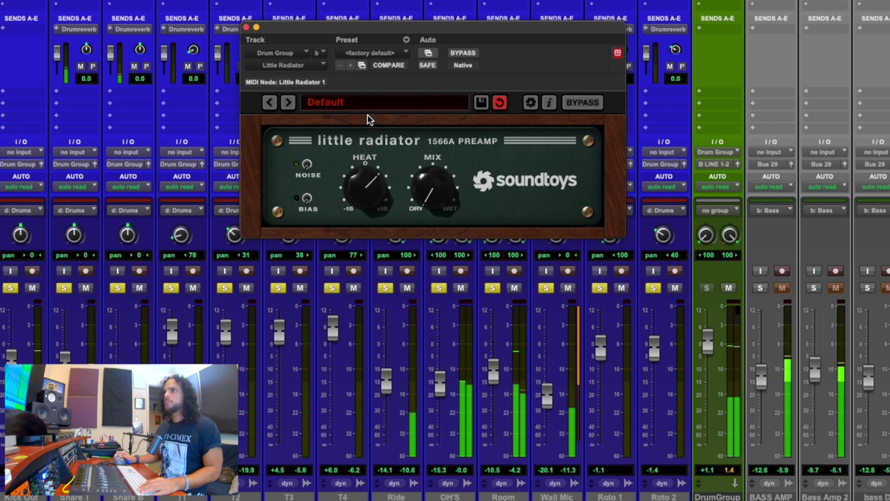
left_click_drag(426, 195, 432, 130)
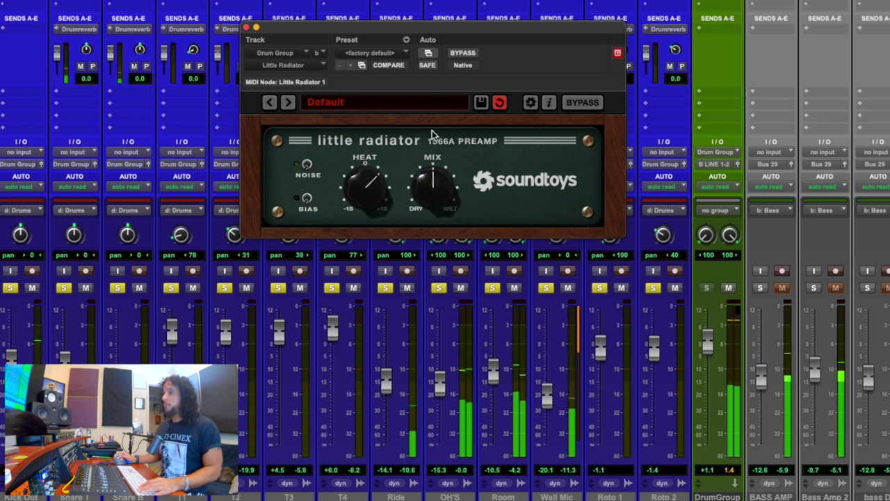
Audition the Noise and Bias switches on the Drum Group's Little Radiator, leaving both off.
left_click(308, 166)
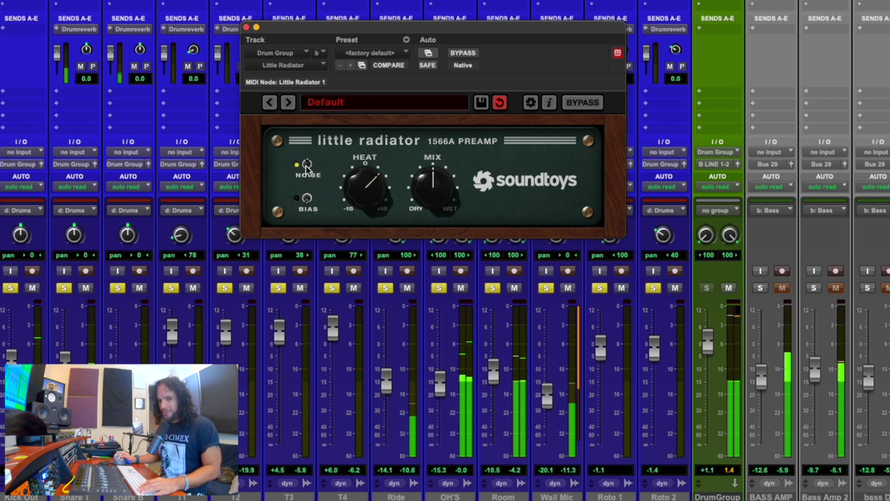
left_click(308, 165)
left_click(308, 165)
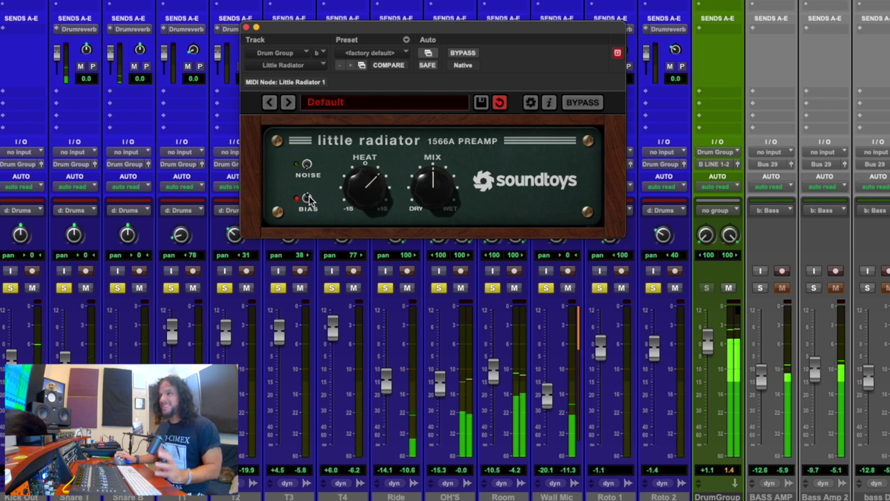
left_click(308, 200)
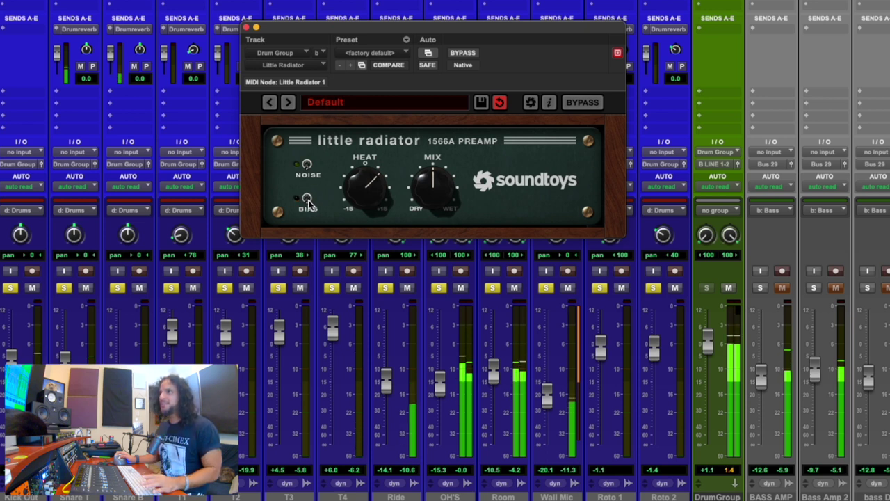
Try the drum Heat at +15, and settle on Heat 0 with Mix about 75% wet.
left_click_drag(452, 188, 433, 146)
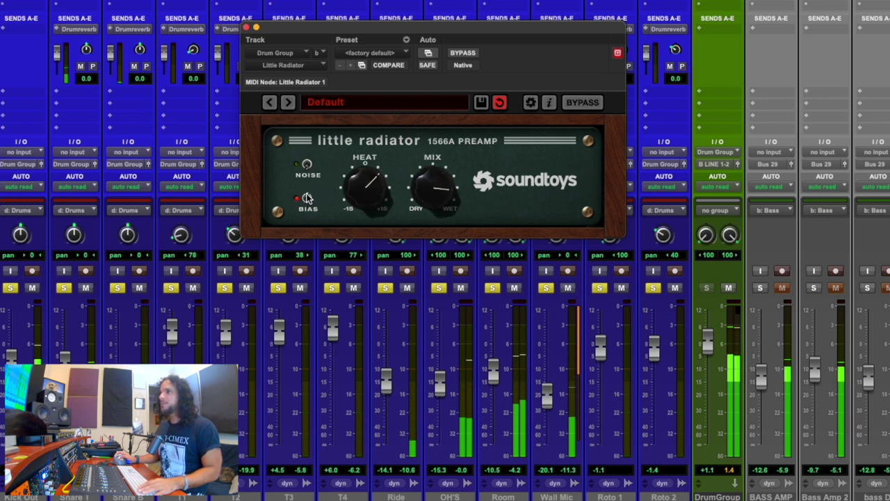
left_click_drag(371, 193, 374, 143)
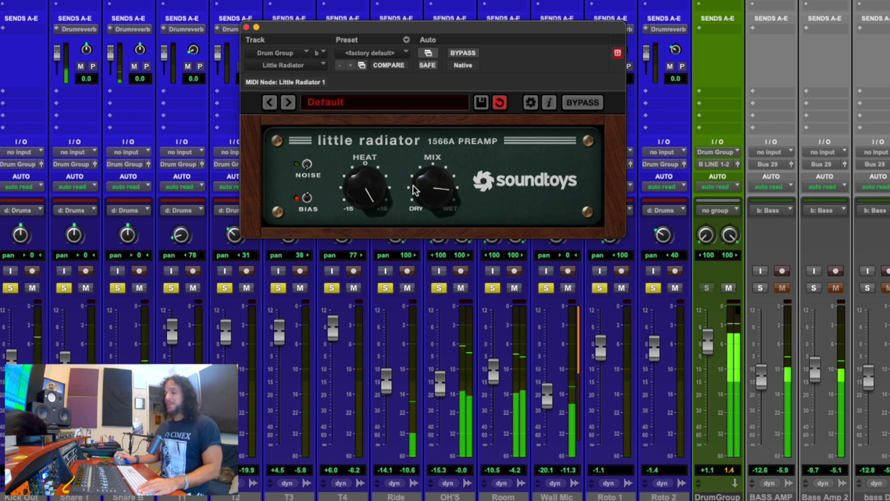
left_click_drag(365, 187, 342, 232)
left_click_drag(435, 180, 443, 188)
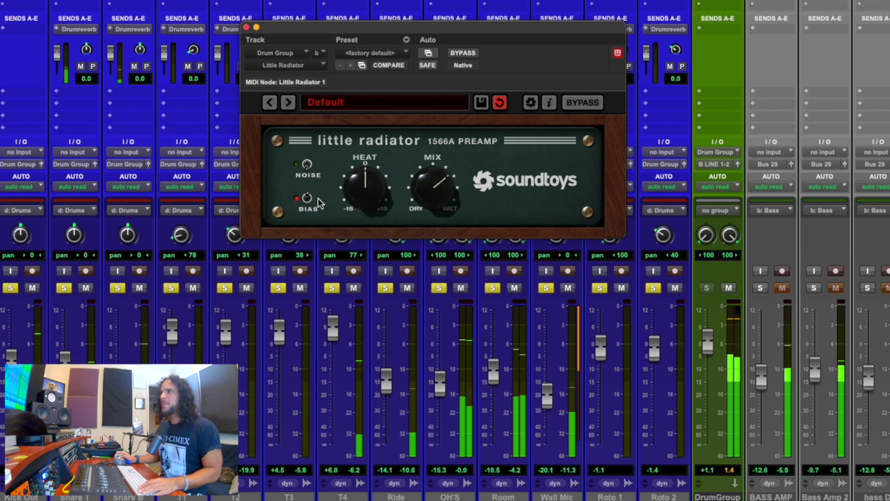
left_click_drag(421, 196, 427, 186)
Compare the drums with Little Radiator bypassed and active several times, leaving the plugin active.
left_click(583, 102)
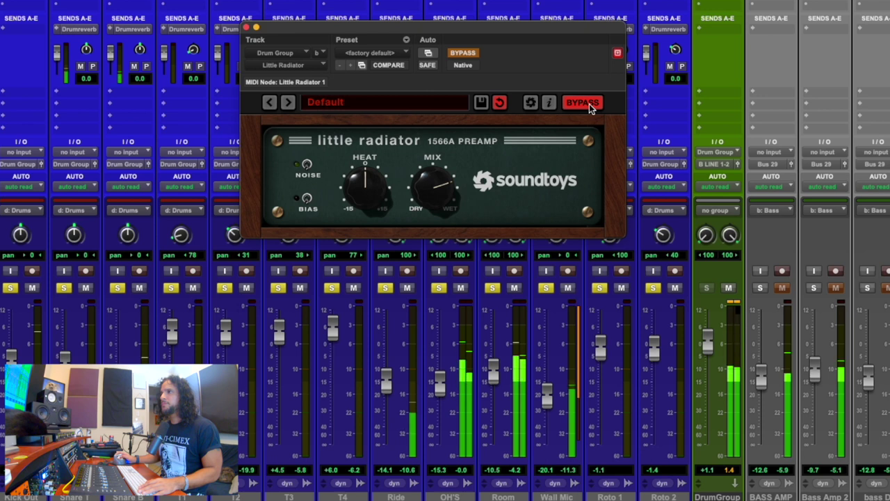
left_click(589, 103)
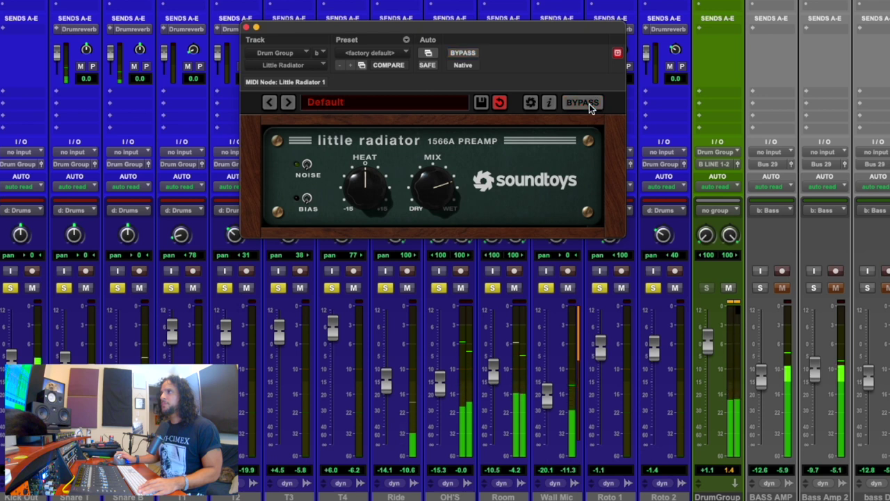
left_click(589, 103)
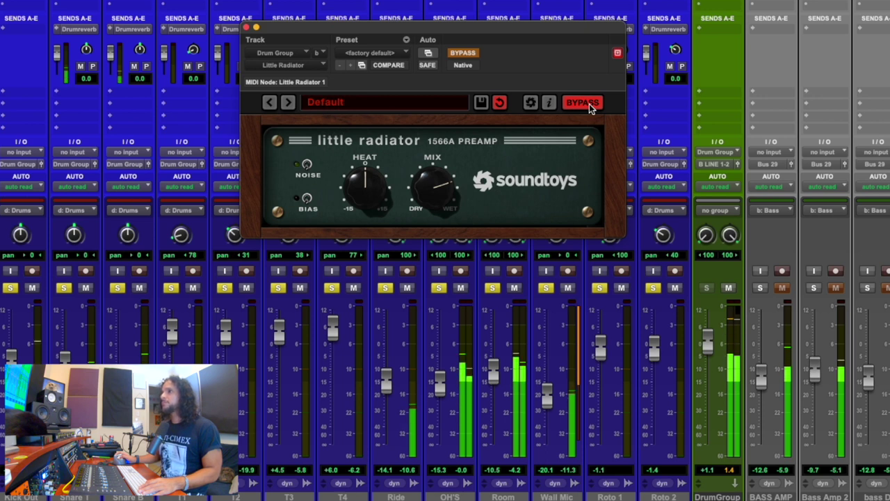
left_click(589, 104)
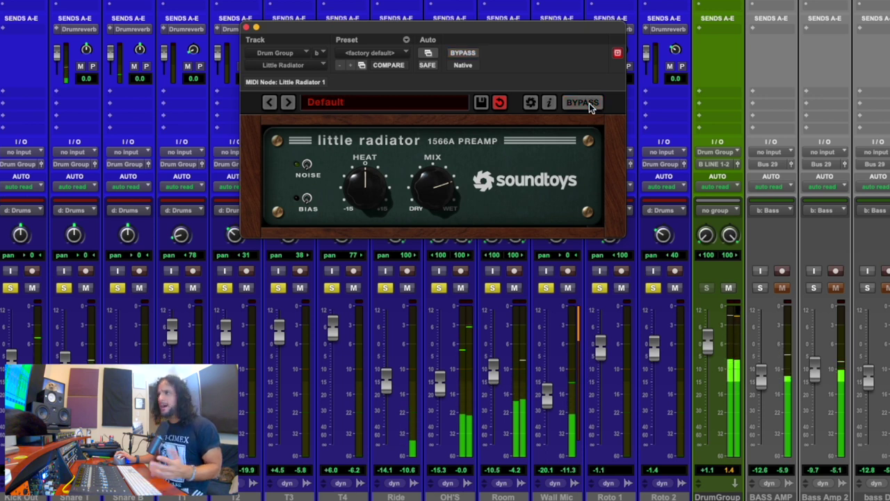
left_click(589, 103)
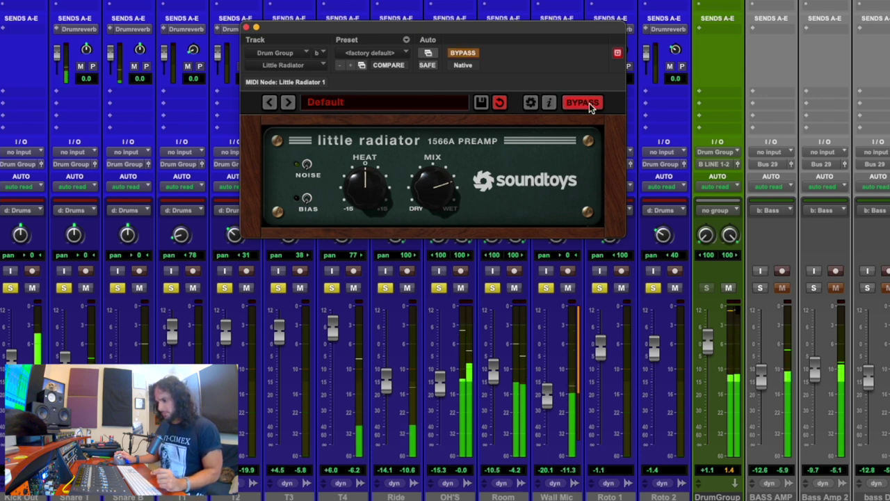
left_click(589, 103)
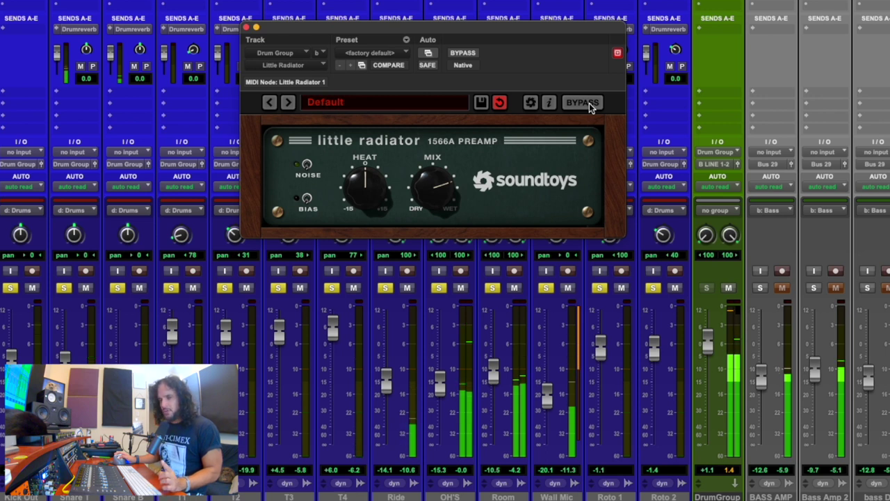
left_click(589, 103)
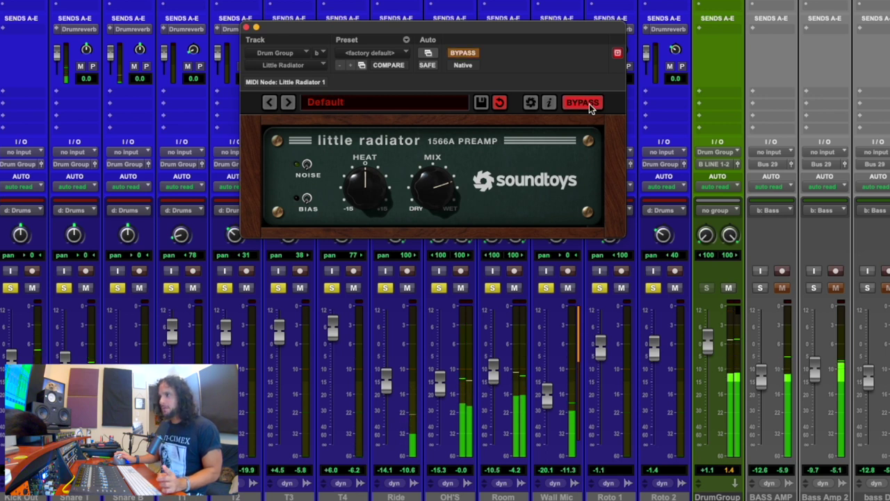
left_click(589, 103)
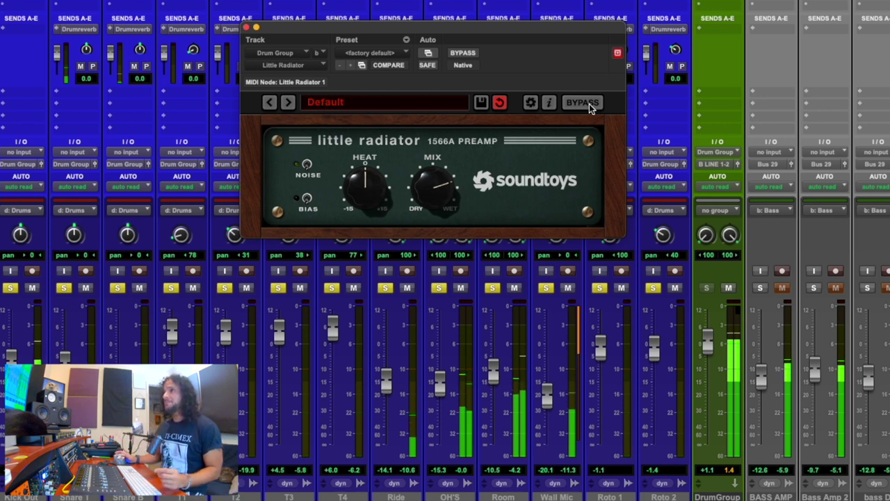
Turn Bias on, lower the drum Heat to about -5, raise Mix to about 80%, and compare against bypass.
left_click(307, 198)
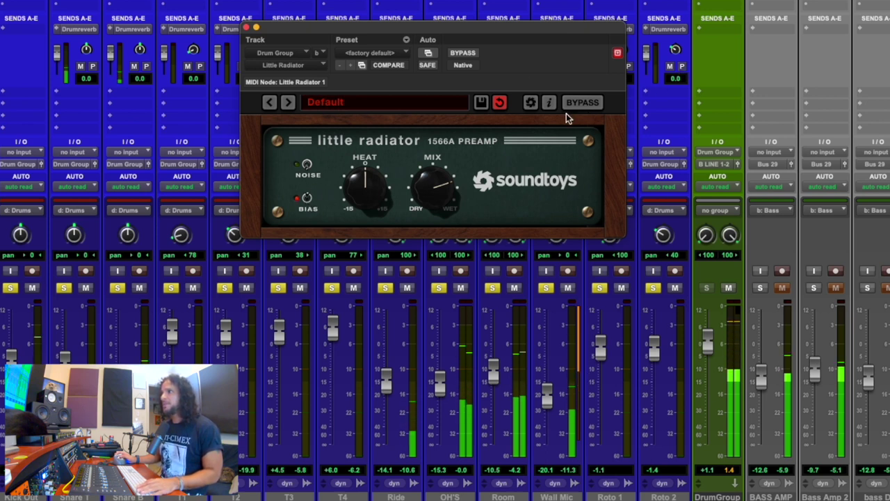
left_click_drag(367, 182, 359, 194)
left_click_drag(430, 190, 430, 184)
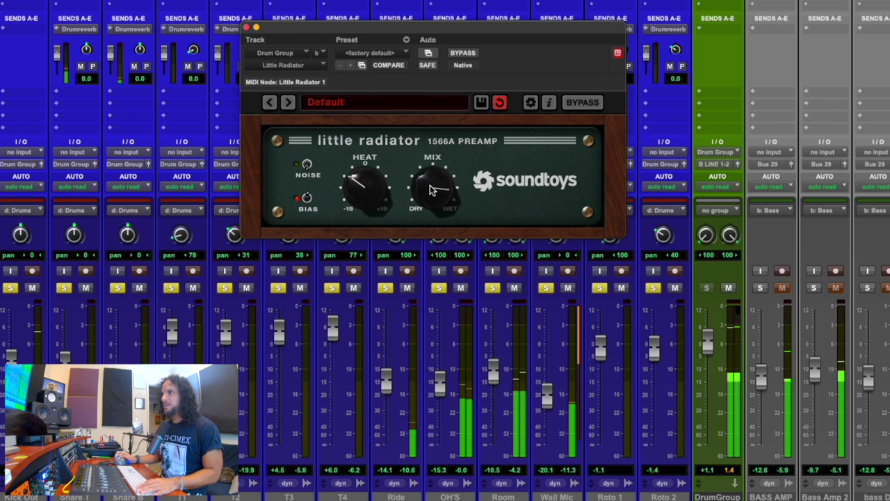
left_click(580, 102)
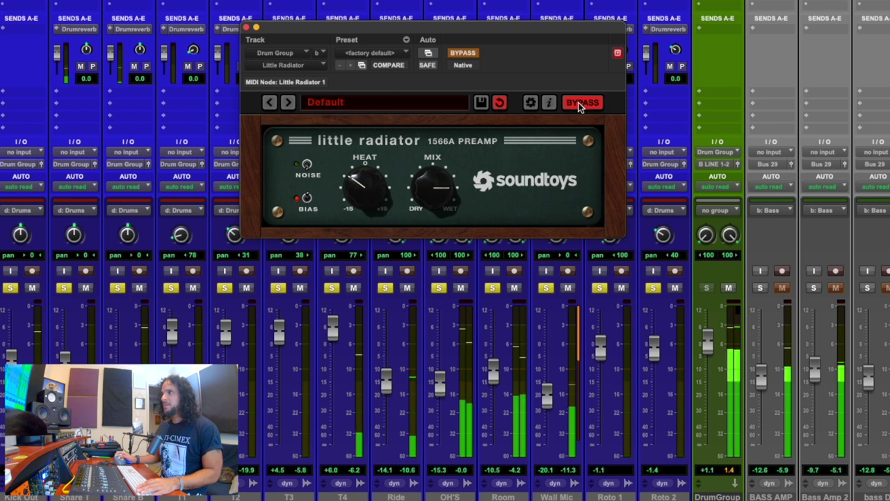
left_click(580, 102)
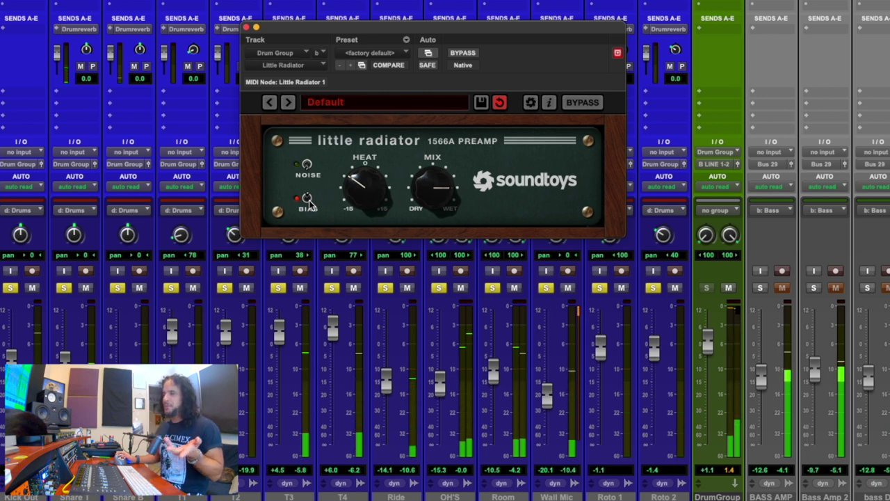
Bring the drum Heat back to just below 0 with Mix about 70%, and compare against bypass.
left_click_drag(366, 189, 366, 175)
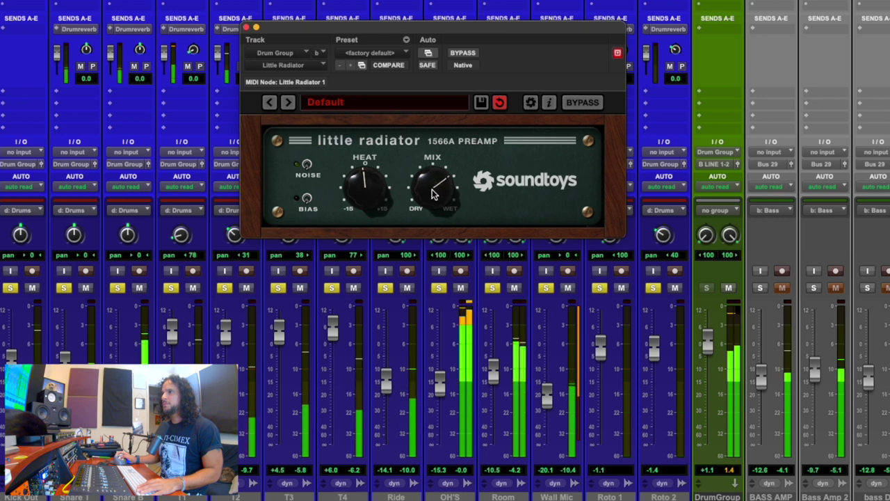
left_click(576, 102)
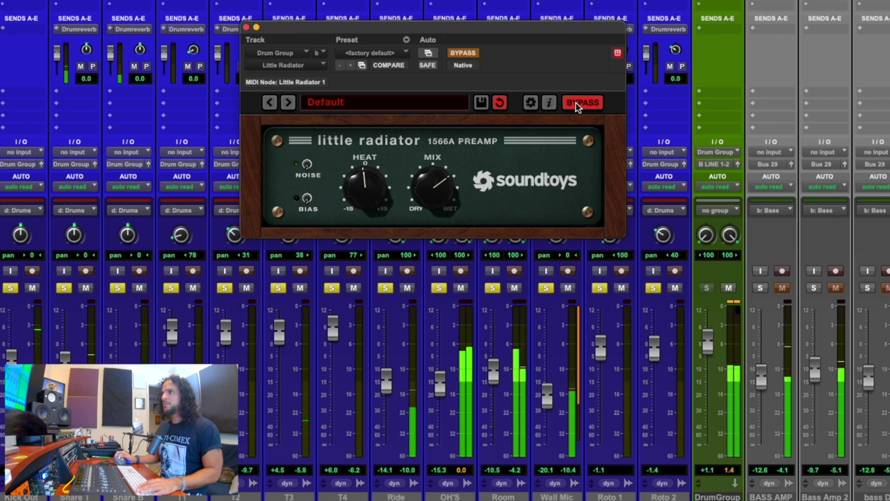
left_click(576, 102)
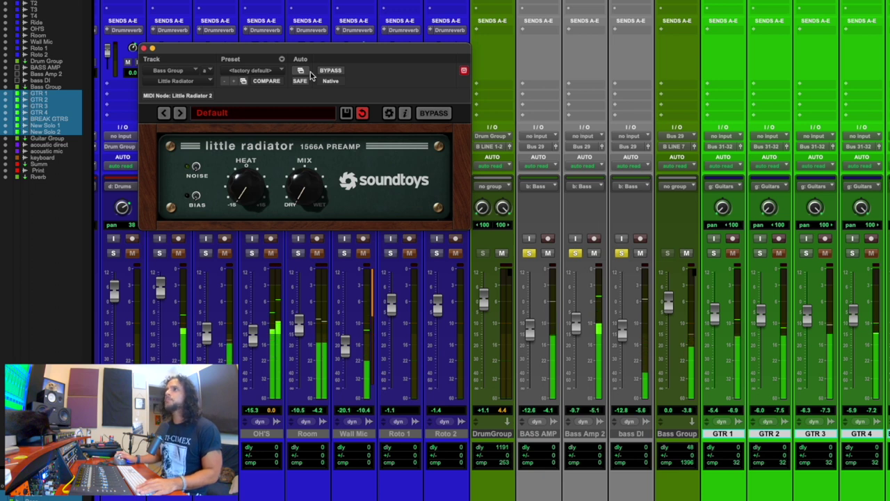
Set the Bass Group Little Radiator's Heat to about +8 and Mix to about 70%, and audition its Noise switch.
left_click_drag(309, 44, 423, 54)
left_click_drag(380, 192, 354, 174)
left_click_drag(355, 144, 362, 126)
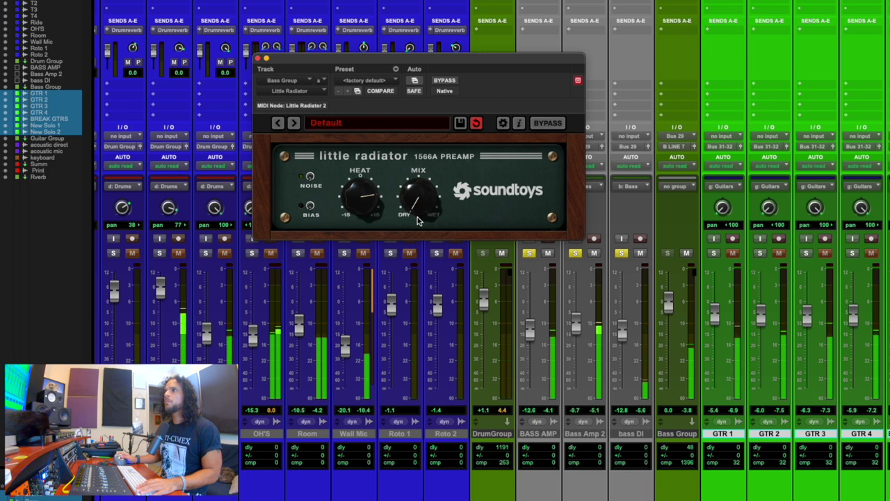
left_click_drag(416, 198, 420, 114)
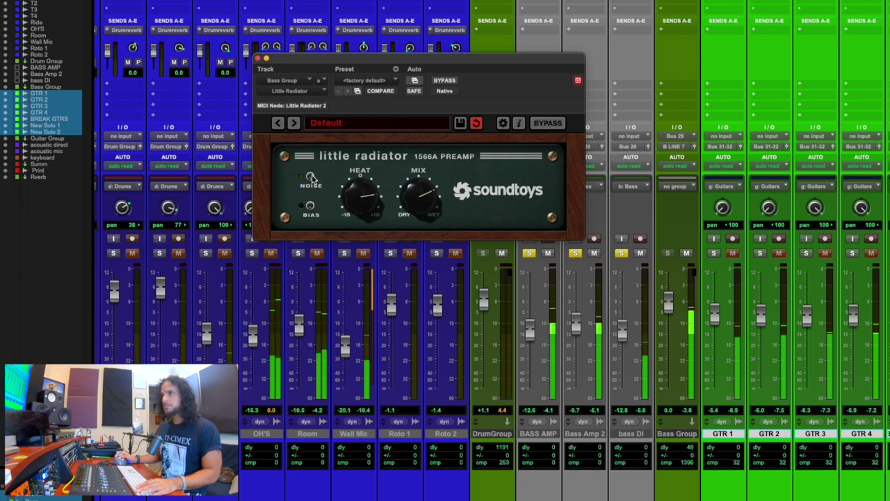
left_click(310, 178)
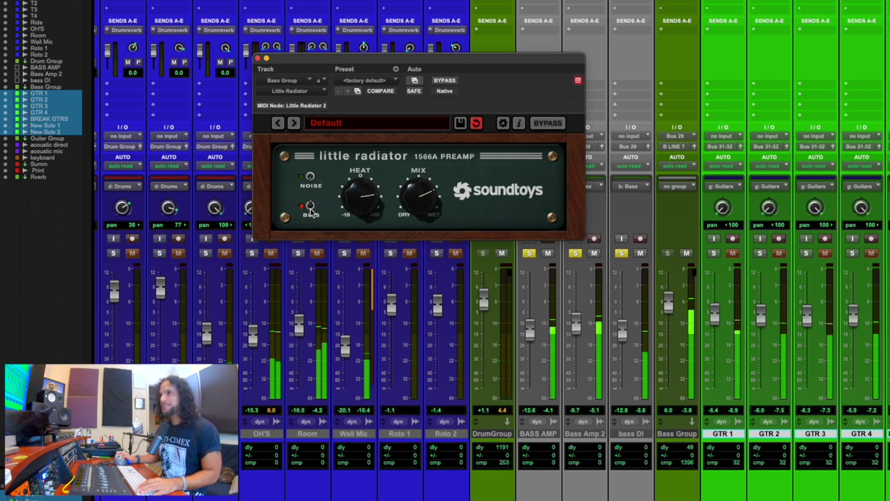
Raise the Bass Group Little Radiator's Heat to +15 and settle Mix at about 40%, comparing against bypass.
left_click_drag(360, 198, 360, 172)
left_click_drag(417, 198, 409, 269)
left_click(548, 123)
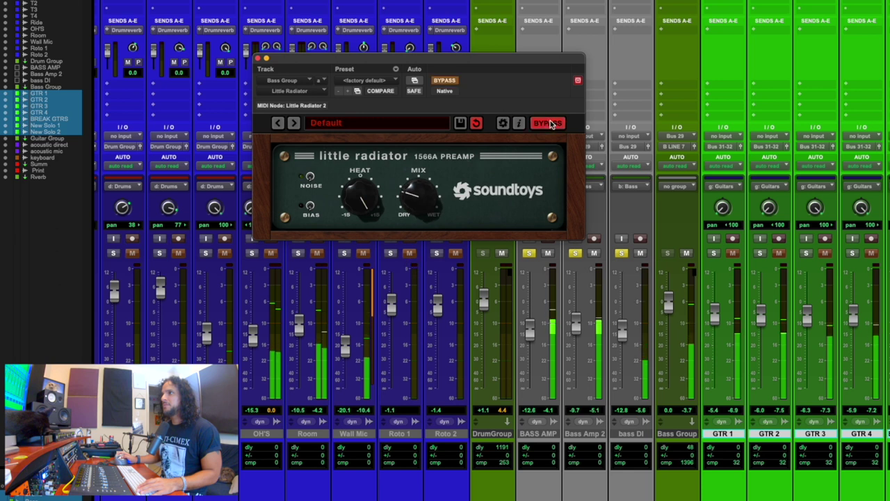
left_click(548, 123)
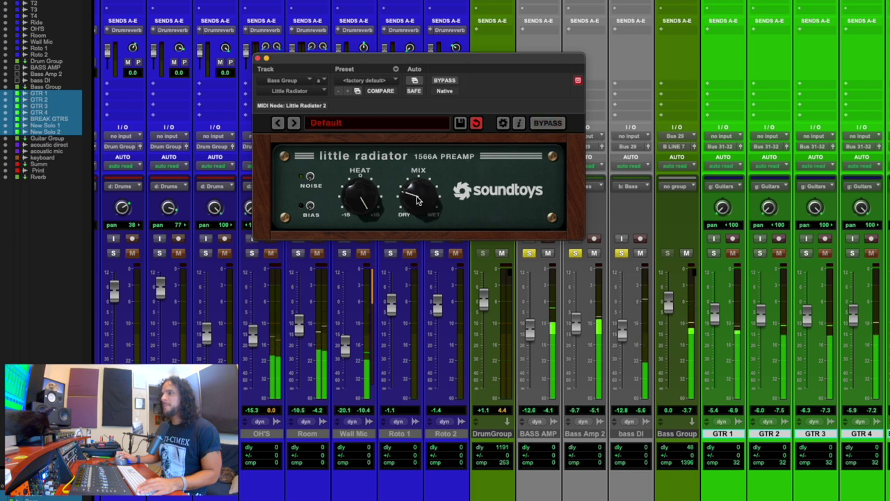
left_click_drag(417, 204, 421, 179)
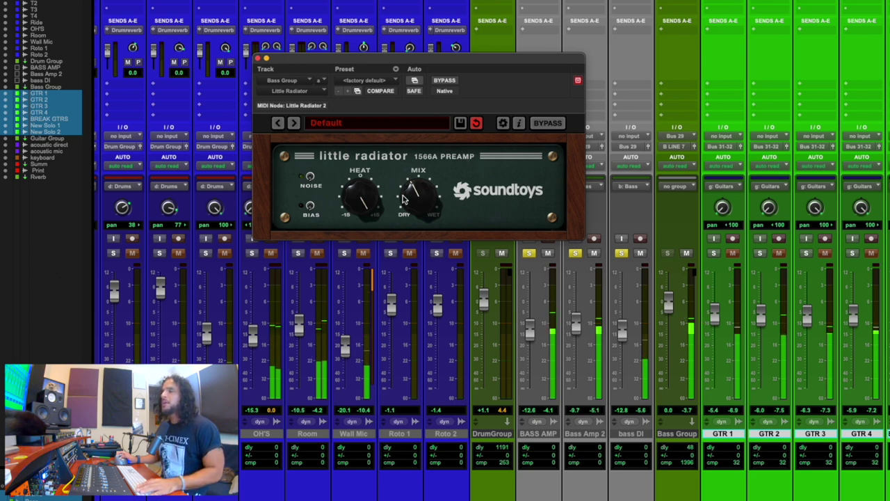
Lower the Bass Group Little Radiator's Heat to about +6 with Mix about 40%, and compare against bypass.
left_click_drag(362, 208, 363, 215)
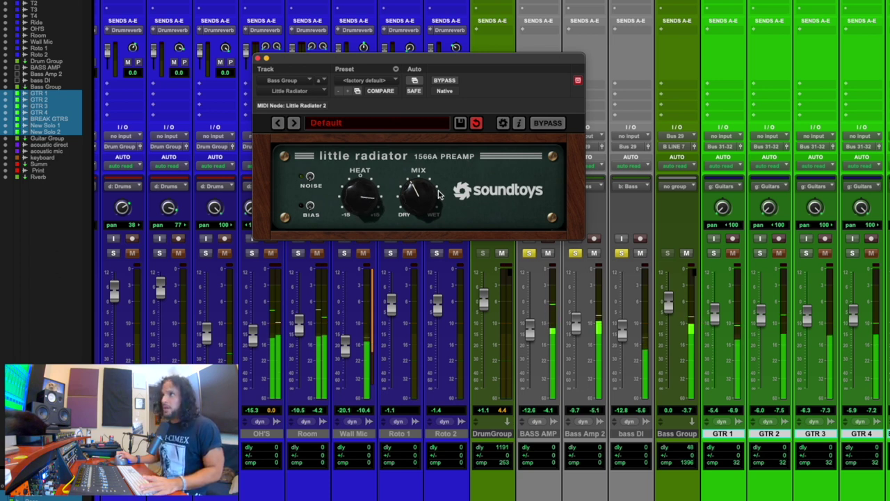
left_click_drag(435, 197, 421, 214)
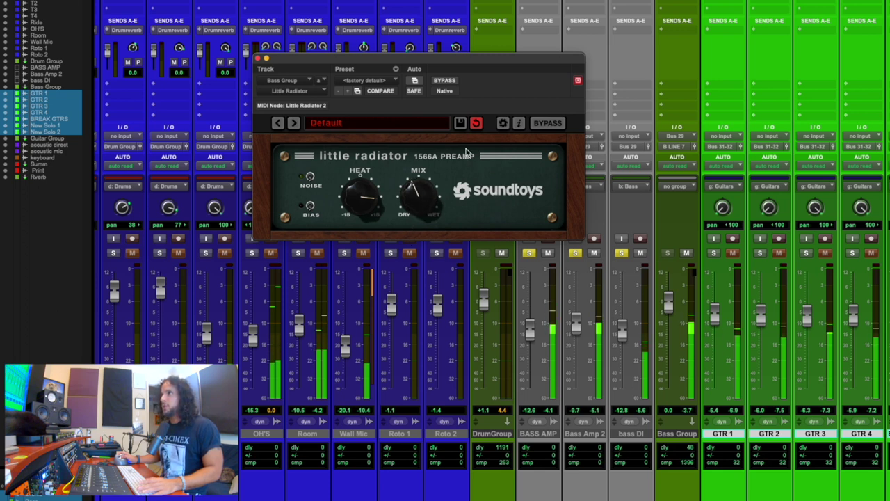
left_click_drag(368, 193, 362, 201)
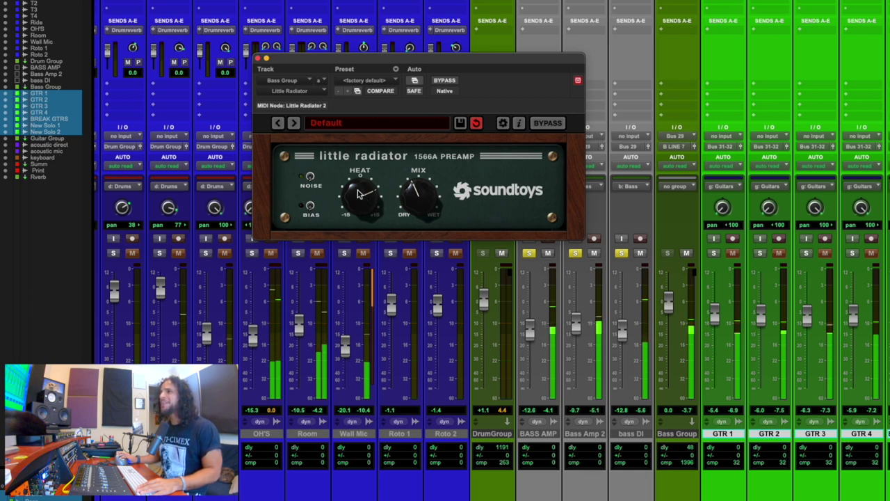
left_click(310, 207)
left_click(443, 81)
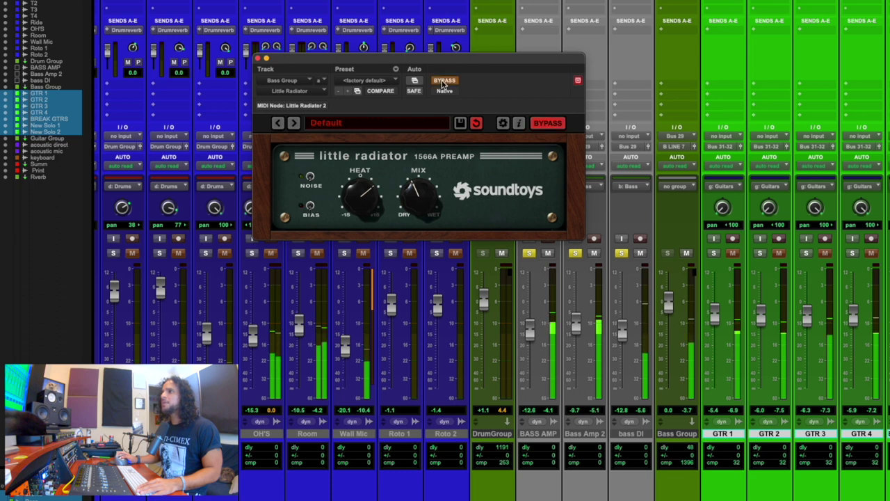
left_click(444, 80)
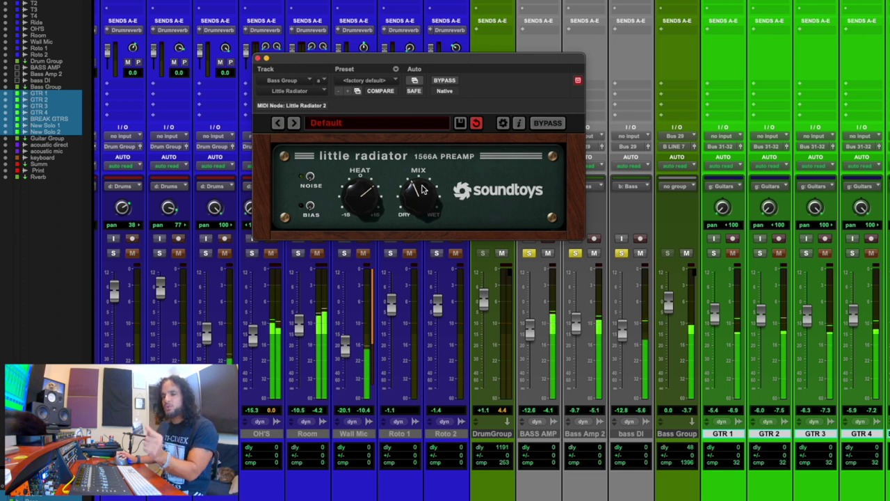
left_click(445, 81)
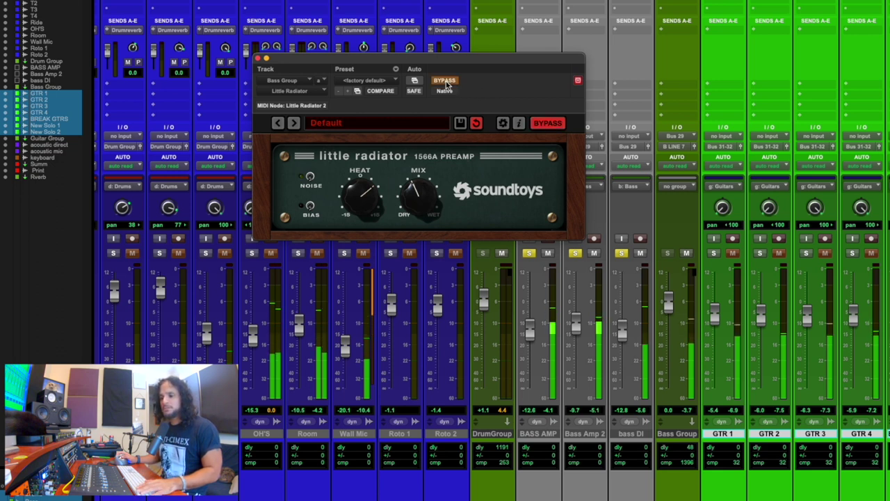
left_click(445, 81)
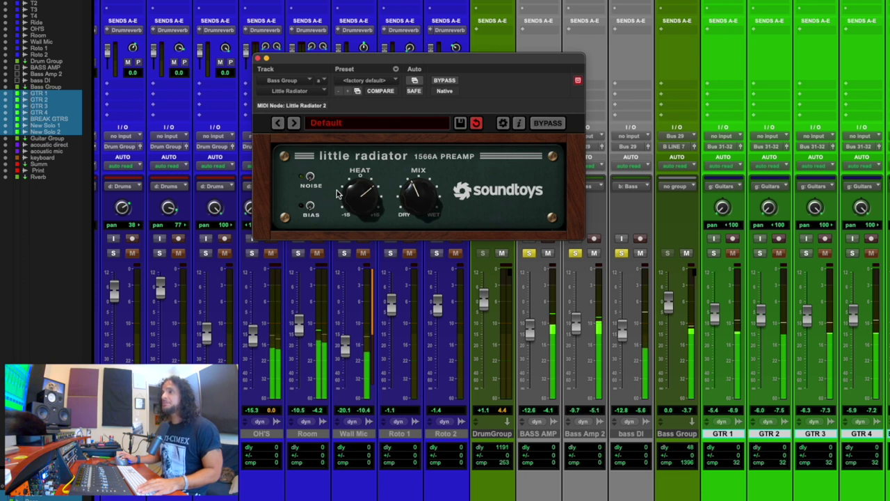
Solo the drum tracks together with the bass and move the Little Radiator window clear of the group channels.
left_click_drag(452, 72, 418, 38)
left_click(436, 253)
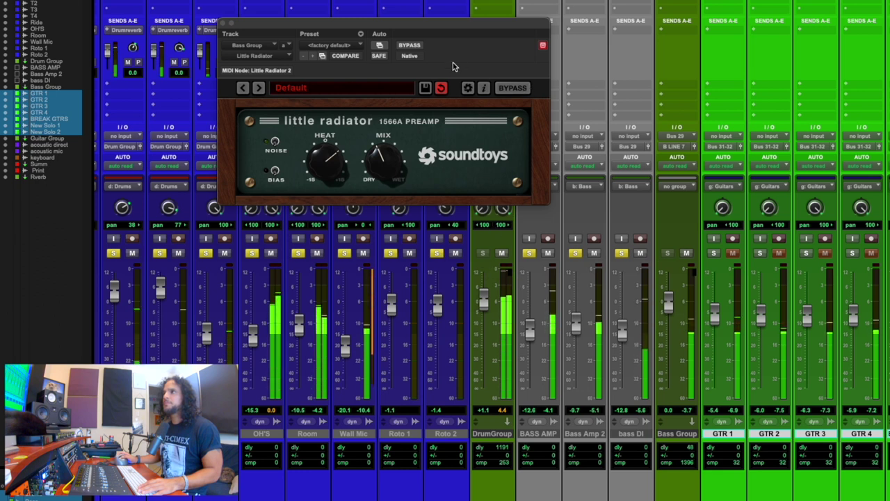
left_click_drag(461, 27, 346, 15)
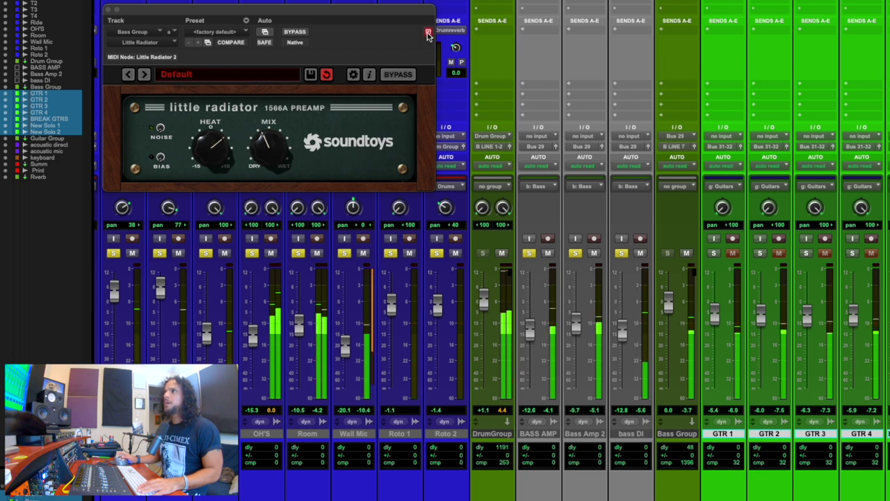
Select only the DrumGroup and Bass Group tracks in the mixer.
left_click(496, 434)
left_click(685, 435, "shift")
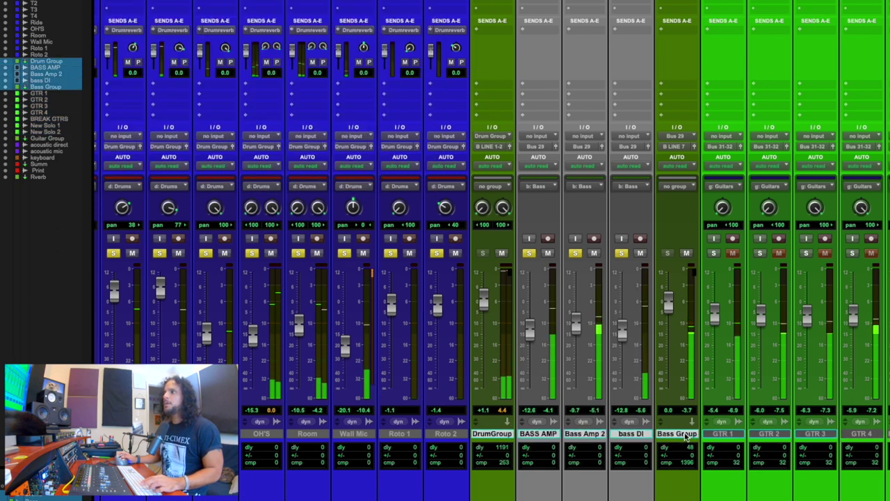
left_click(494, 434)
left_click(493, 434)
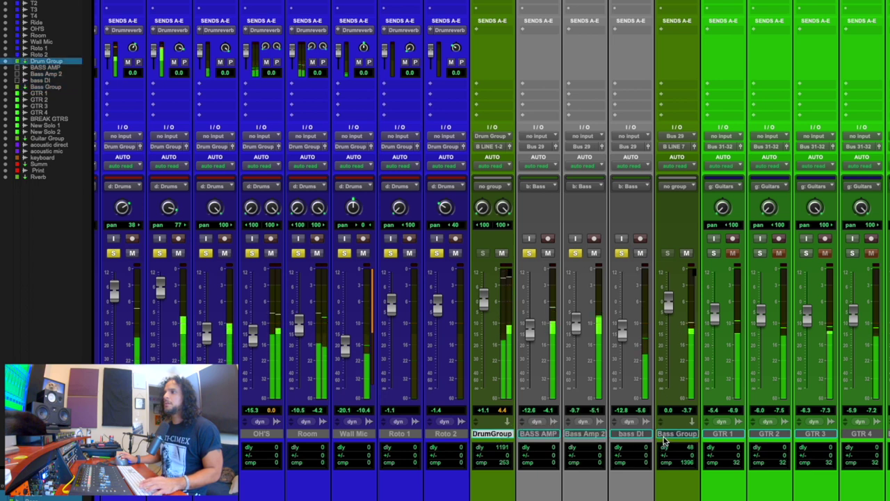
left_click(664, 437, "super")
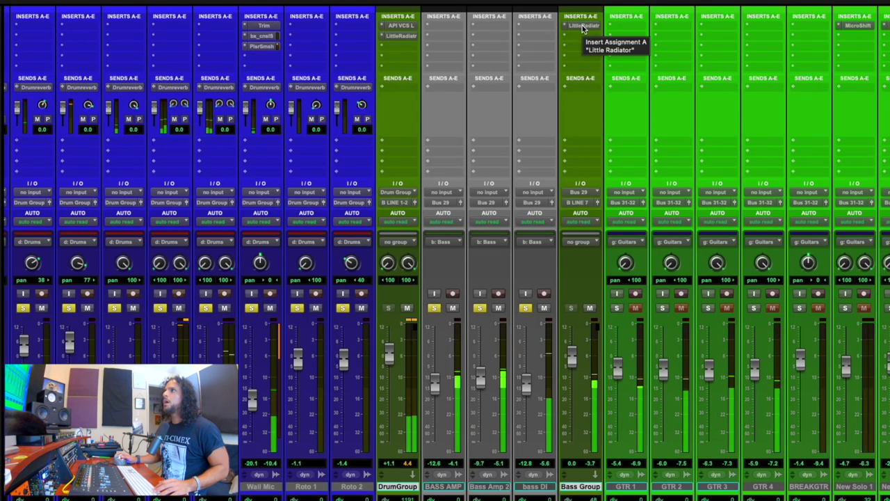
left_click(583, 28)
left_click(583, 30)
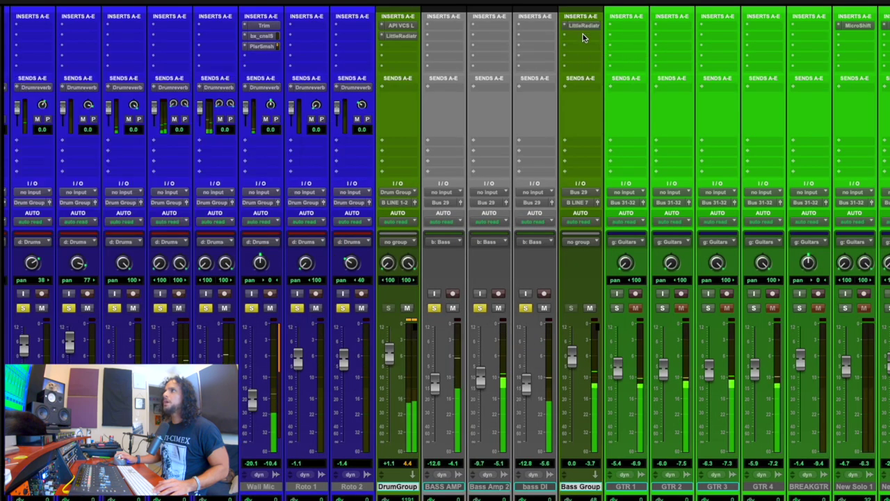
left_click(582, 27)
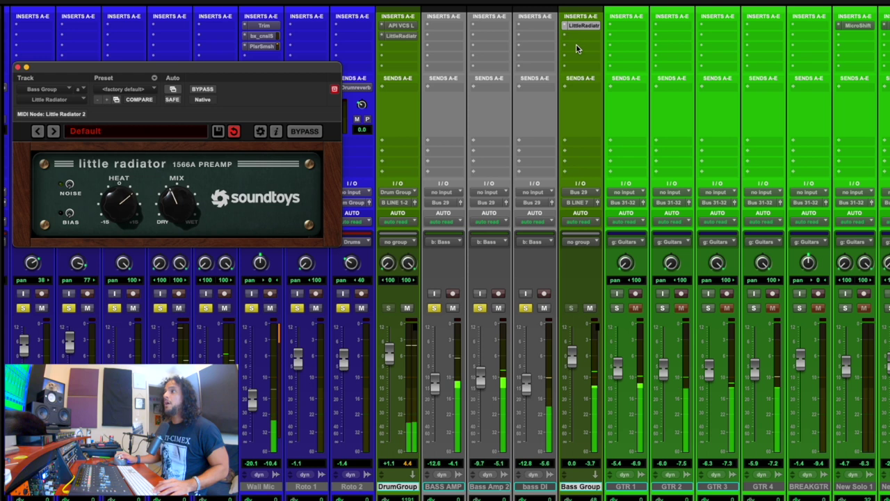
left_click(17, 68)
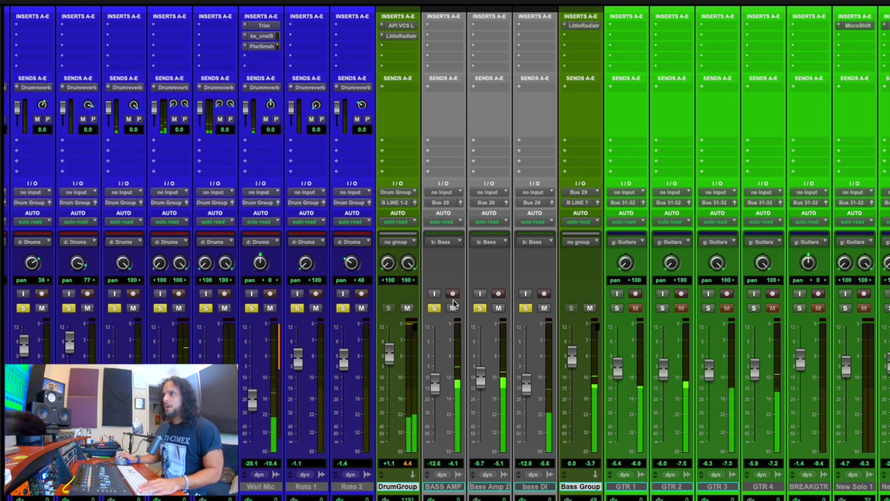
Bypass Little Radiator on the DrumGroup and Bass Group, and re-enable both to compare the combined sound.
right_click(401, 38)
left_click(407, 40)
right_click(584, 27)
left_click(585, 29)
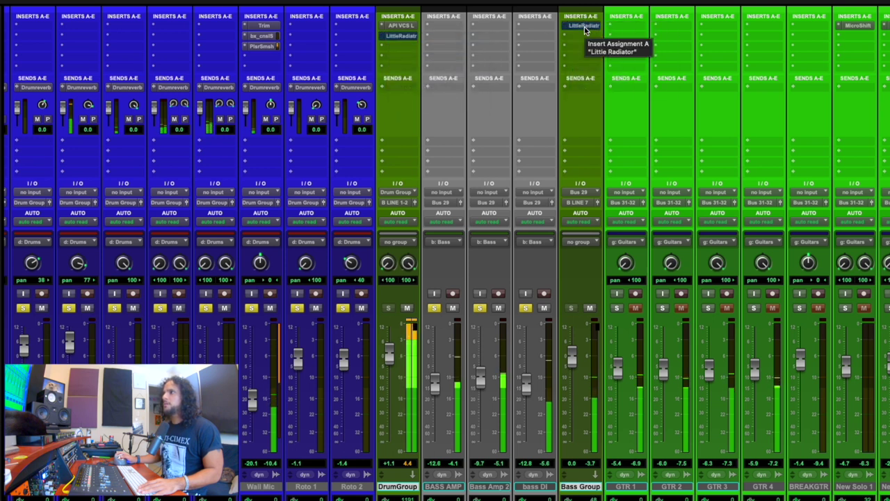
right_click(585, 28)
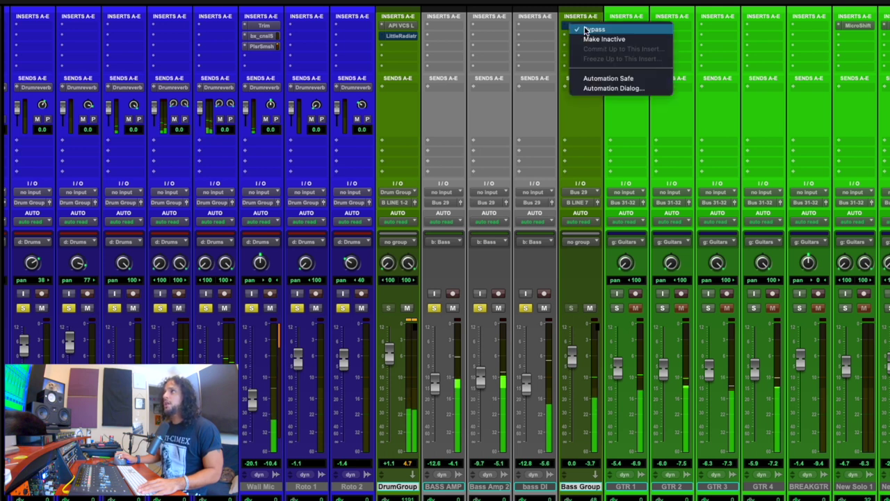
left_click(588, 29)
right_click(401, 36)
left_click(405, 40)
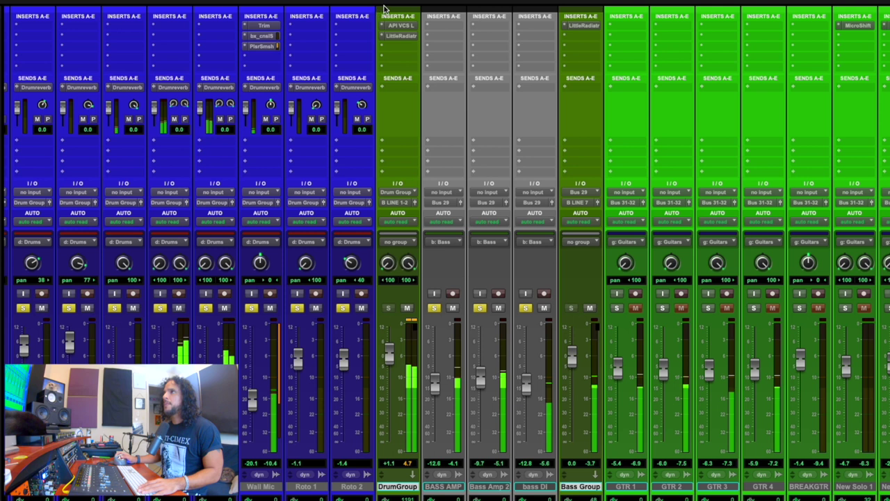
Repeat the drum and bass comparison by bypassing both groups' Little Radiator inserts and reactivating them, DrumGroup first each time.
right_click(407, 38)
left_click(410, 37)
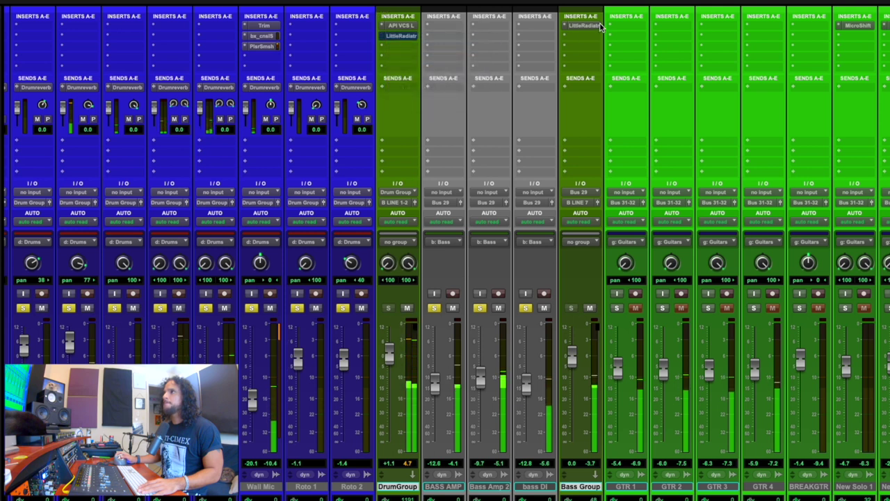
right_click(592, 27)
left_click(591, 29)
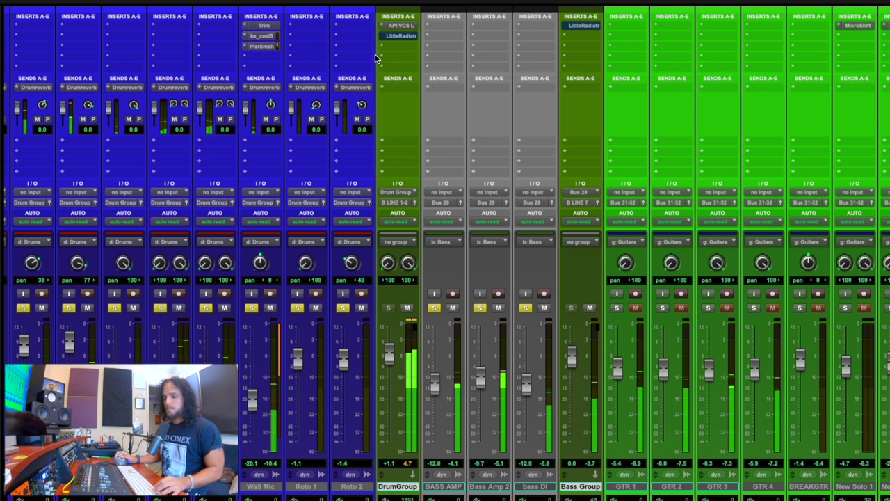
right_click(398, 36)
left_click(396, 38)
right_click(591, 31)
left_click(591, 34)
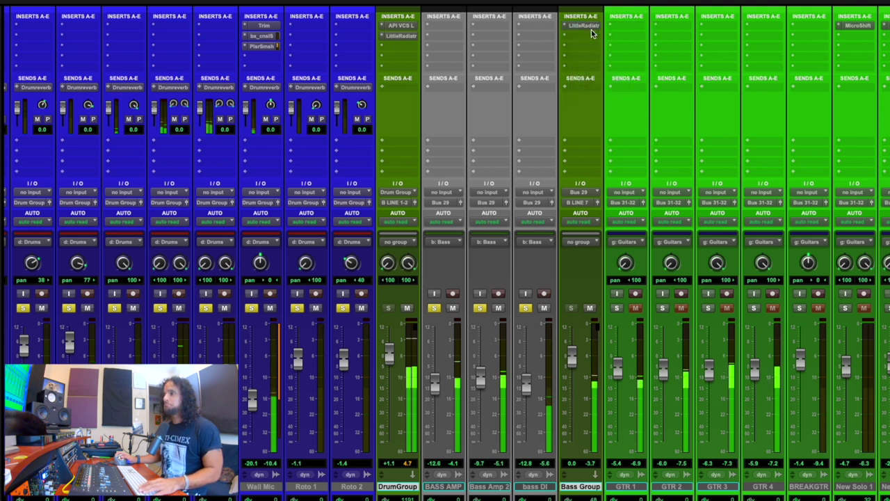
Compare once more with Little Radiator bypassed on the Bass Group and DrumGroup, and switch both inserts back on.
right_click(591, 32)
key("Escape")
right_click(400, 37)
left_click(406, 44)
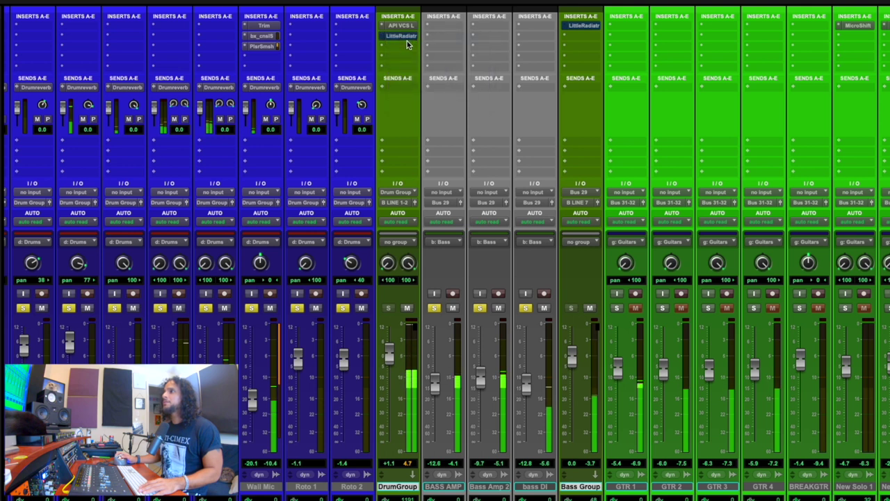
right_click(407, 40)
left_click(409, 44)
right_click(571, 27)
left_click(576, 40)
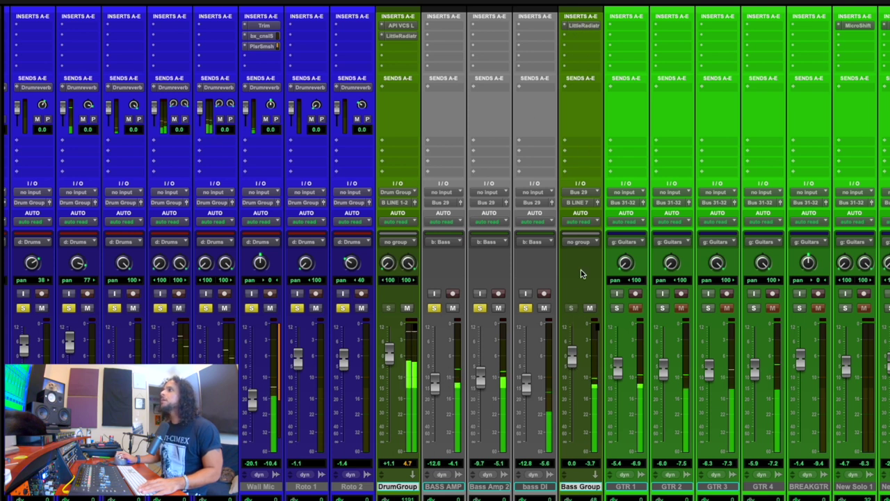
Review the Bass Group's Little Radiator settings, and take the drum and bass tracks out of solo.
left_click(581, 25)
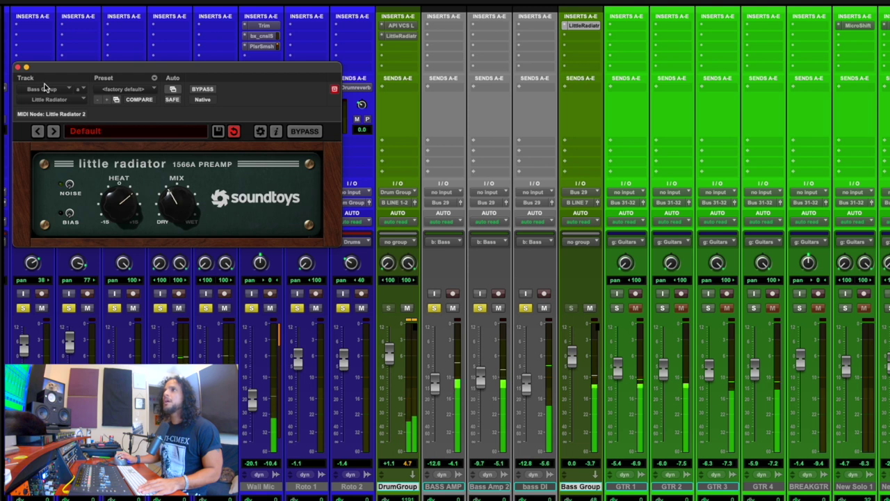
left_click(18, 68)
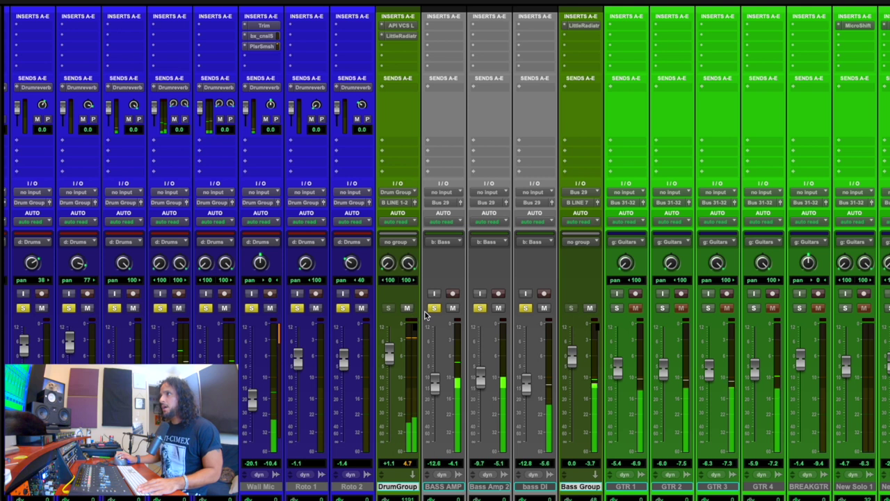
left_click(343, 307)
left_click(525, 308)
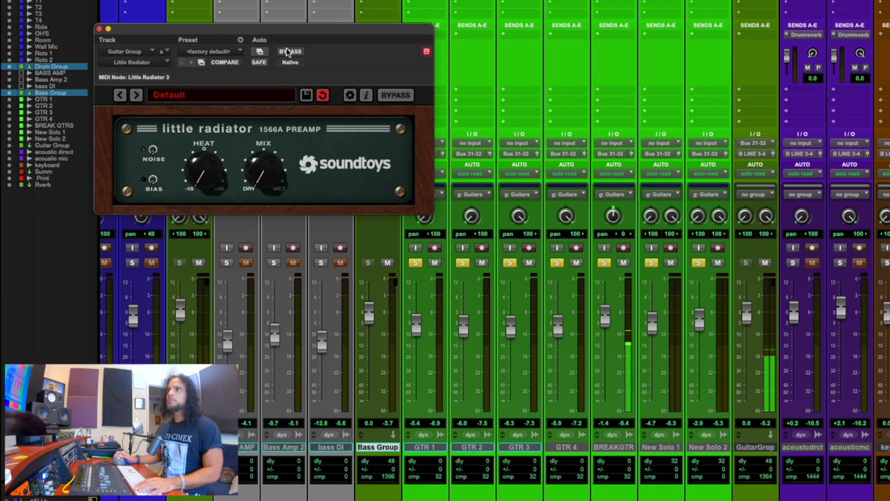
Set the Guitar Group Little Radiator's Mix to about 70% and raise its Heat to about +6.
mouse_move(247, 186)
left_mouse_down()
mouse_move(251, 156)
mouse_move(259, 192)
left_mouse_up()
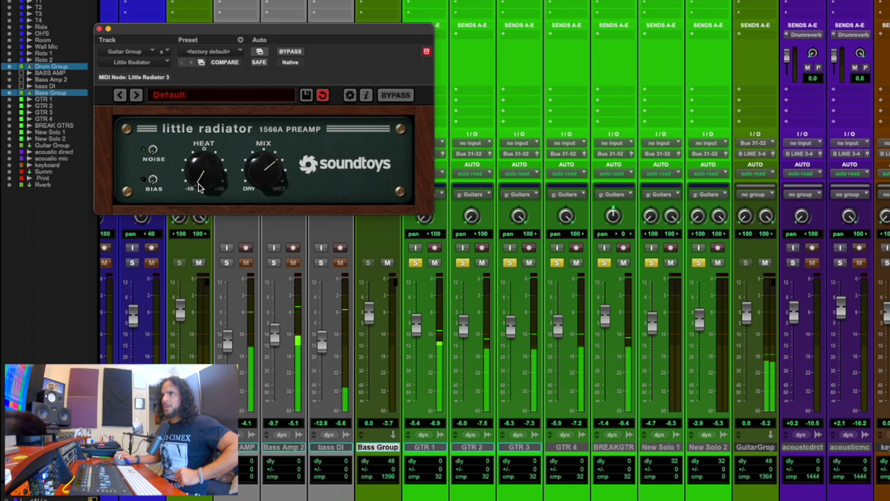
left_click_drag(199, 183, 198, 135)
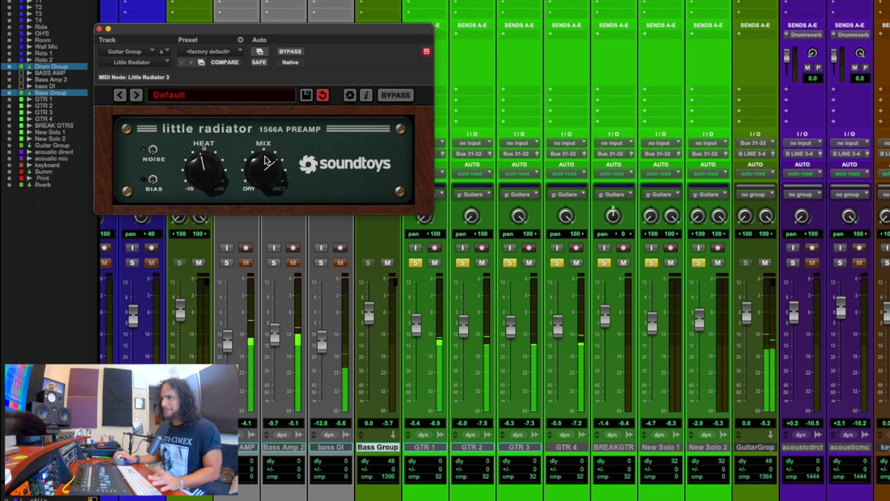
left_click_drag(219, 165, 199, 142)
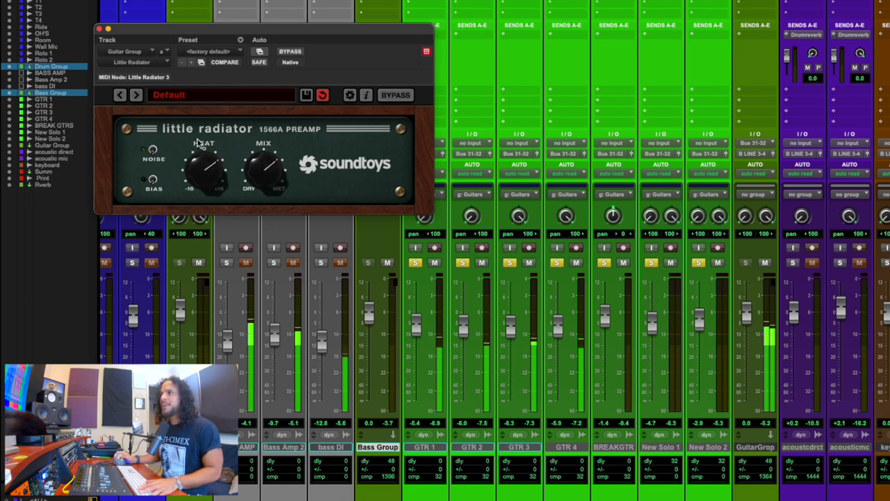
Lower the Guitar Group Little Radiator's Mix to about 60% and compare it repeatedly against bypass.
left_click(393, 96)
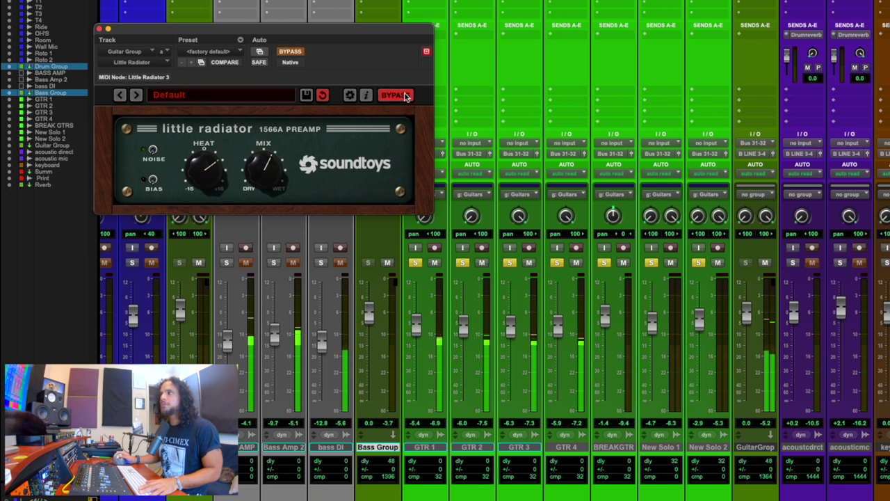
left_click(394, 95)
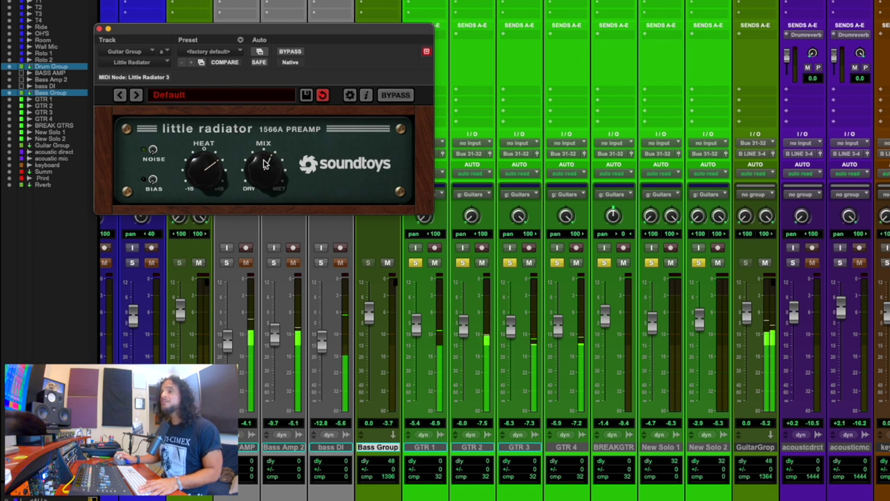
left_click(391, 97)
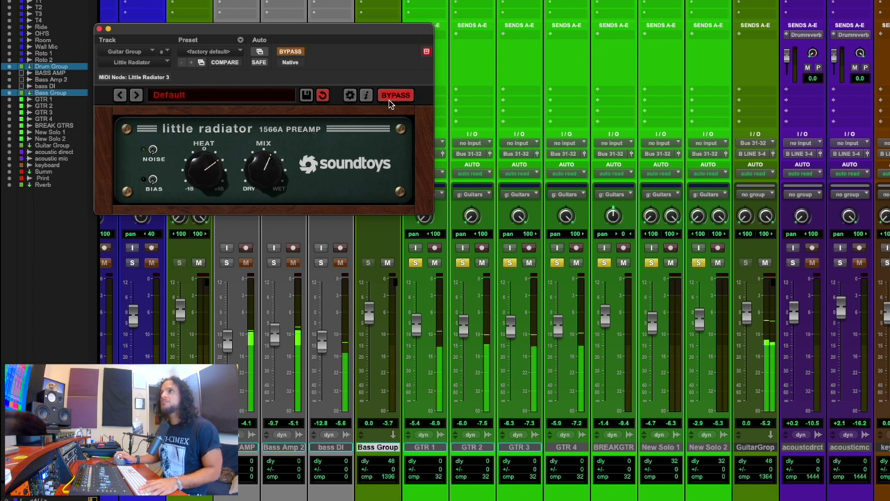
left_click(390, 98)
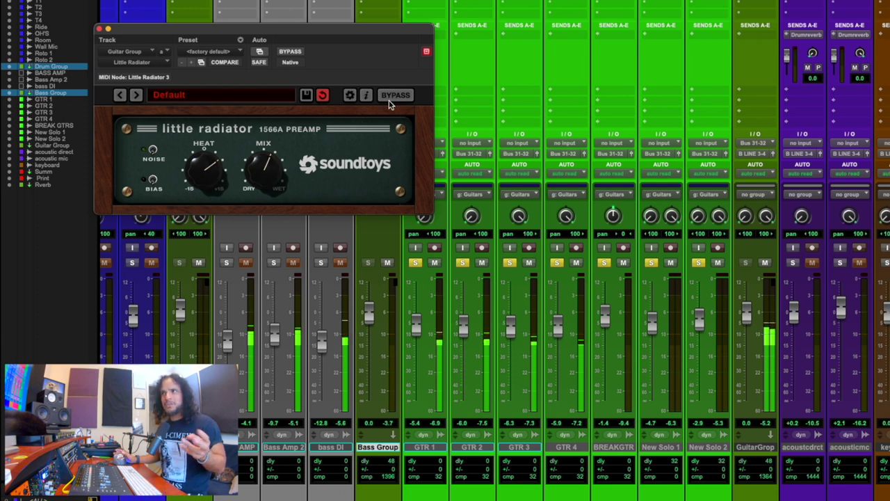
left_click(390, 101)
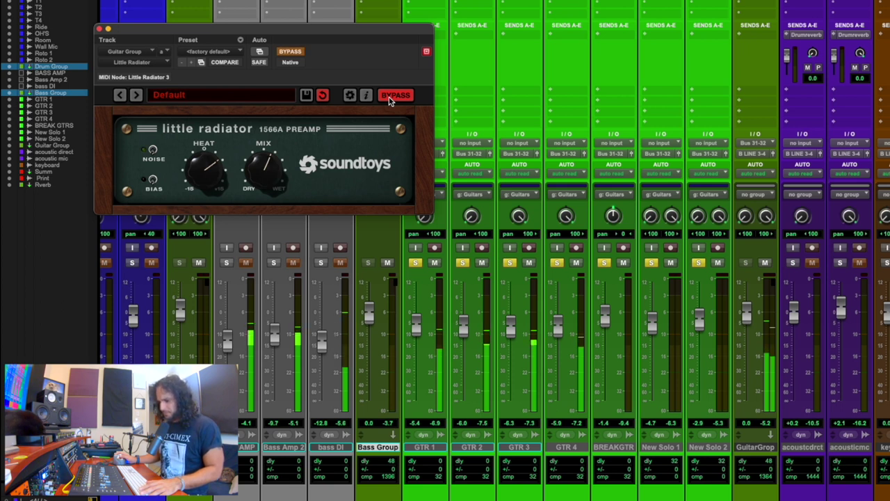
left_click(390, 99)
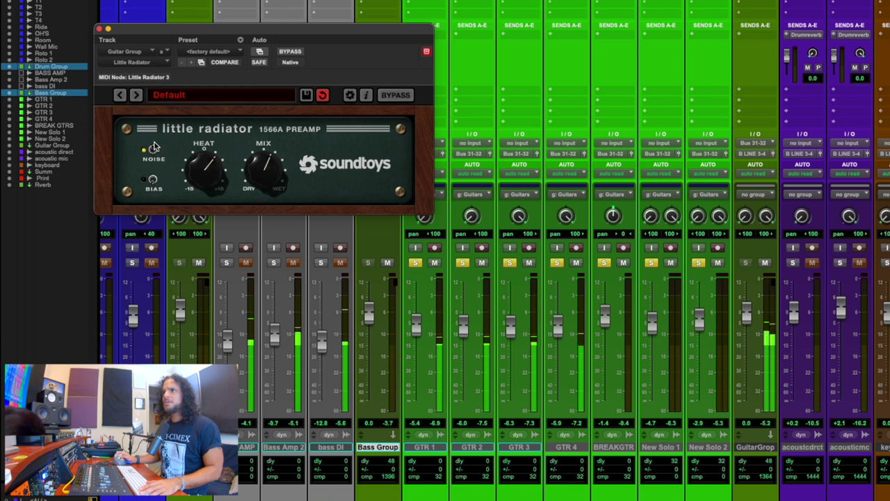
Compare the Guitar Group's Little Radiator against bypass, and switch its Noise off and Bias on.
left_click(399, 96)
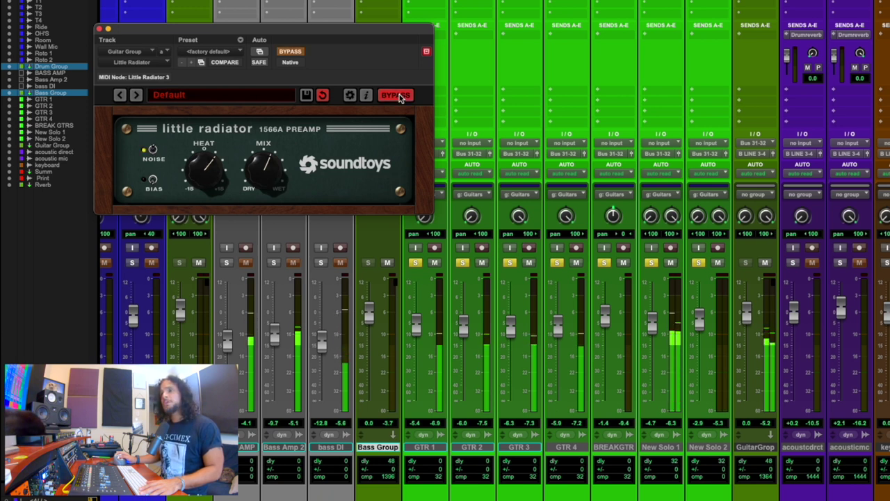
left_click(400, 96)
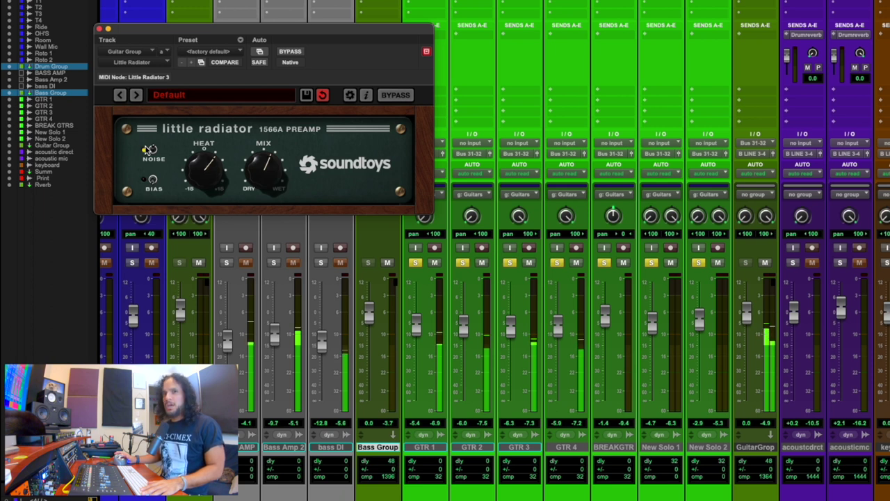
left_click(399, 97)
left_click(399, 97)
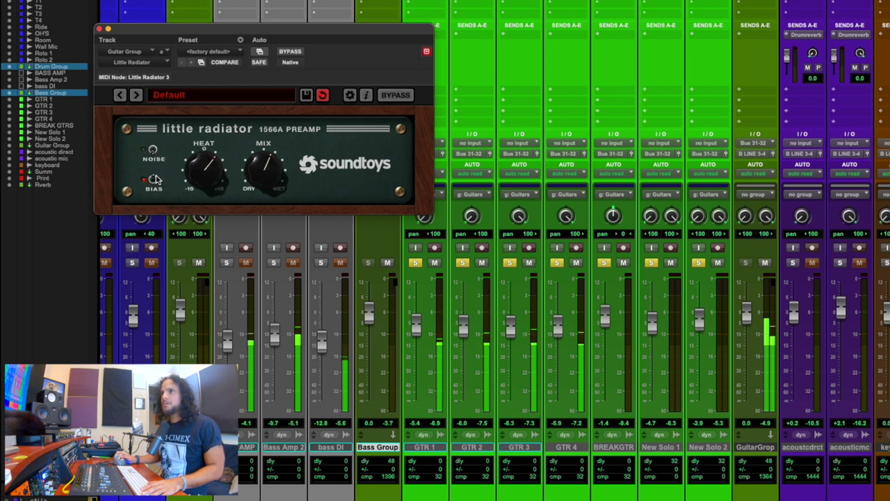
Set the Guitar Group Little Radiator's Mix to fully wet and its Heat to about -1, comparing repeatedly against bypass.
left_click_drag(206, 176, 203, 146)
left_click_drag(248, 176, 256, 147)
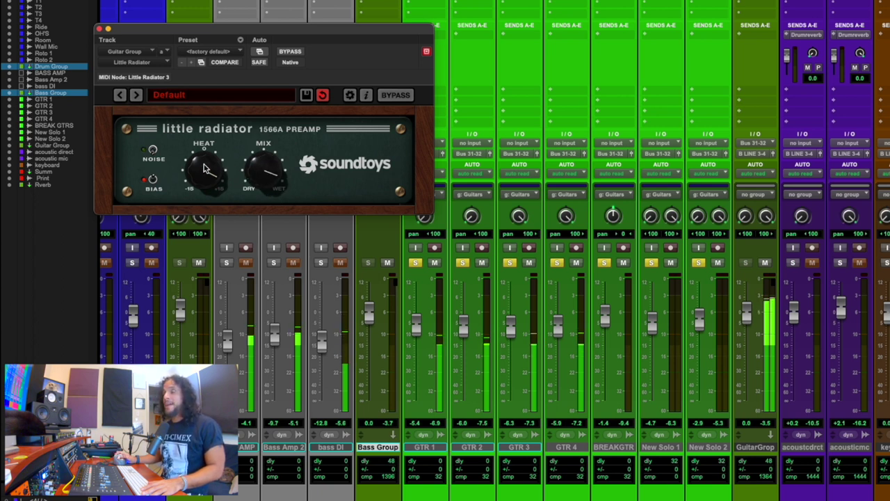
left_click_drag(203, 162, 201, 207)
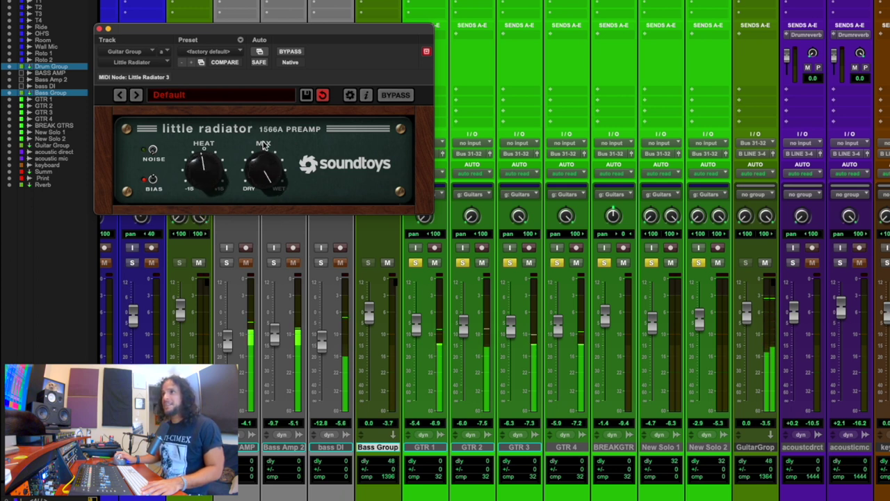
left_click(396, 100)
left_click(396, 100)
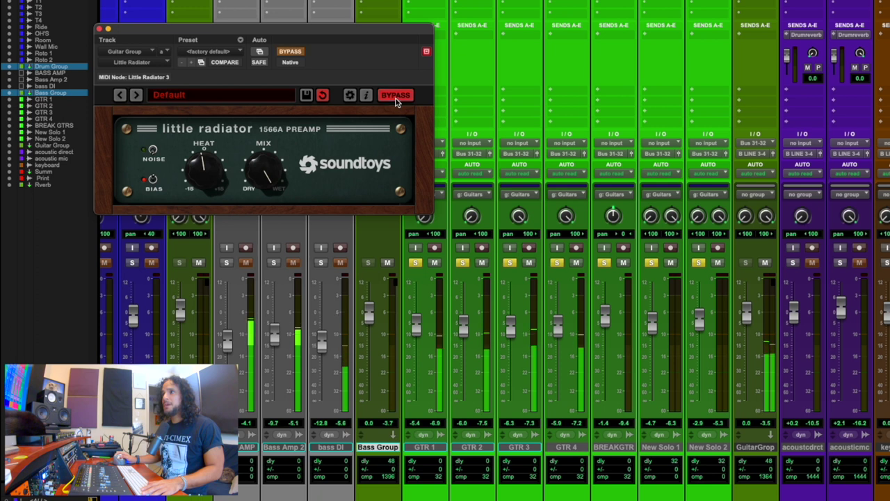
left_click(395, 101)
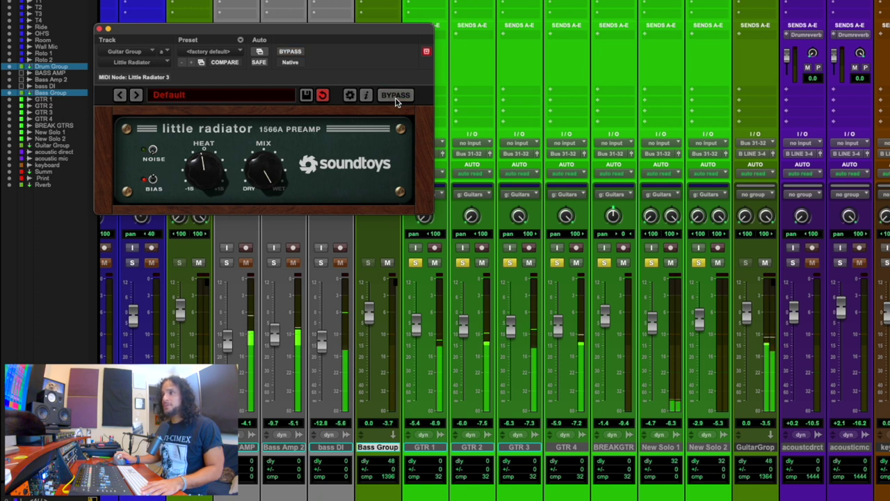
left_click(396, 100)
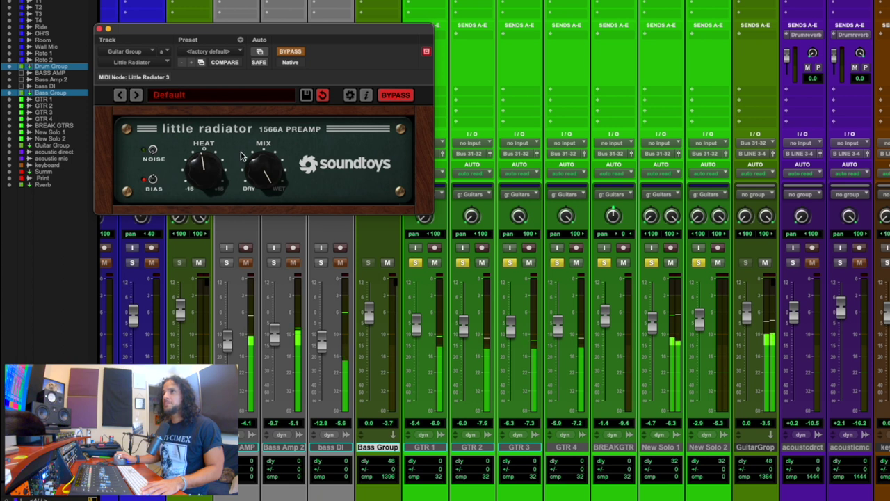
left_click(394, 96)
Lower the Guitar Group Little Radiator's Mix to about 80%, raise its Heat to about +3, and compare against bypass.
left_click_drag(264, 170, 262, 161)
left_click_drag(197, 153, 199, 162)
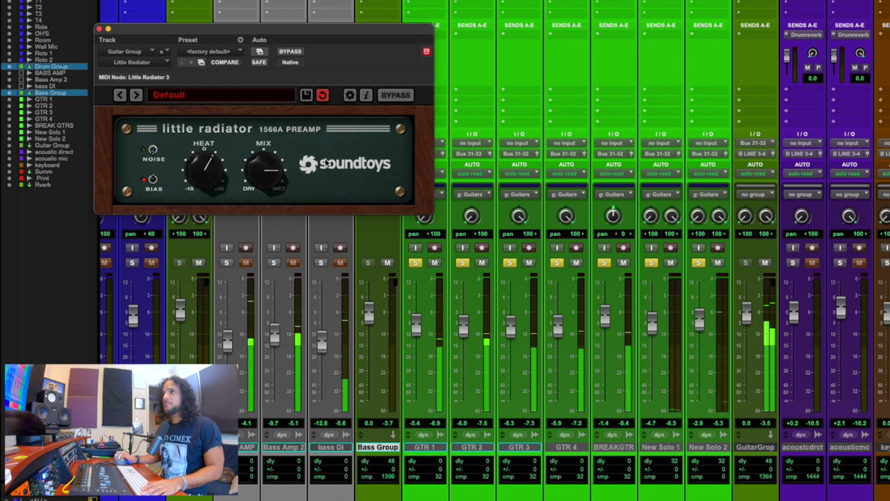
left_click(386, 96)
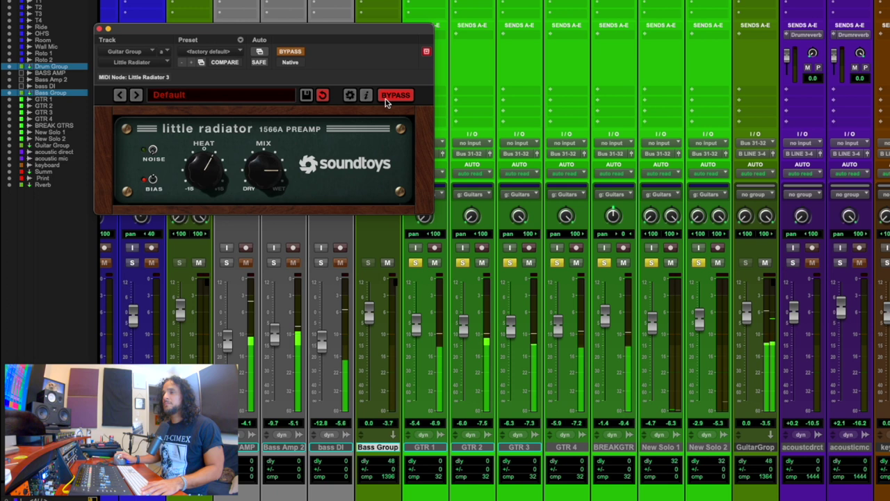
left_click(387, 97)
left_click(387, 98)
left_click(387, 99)
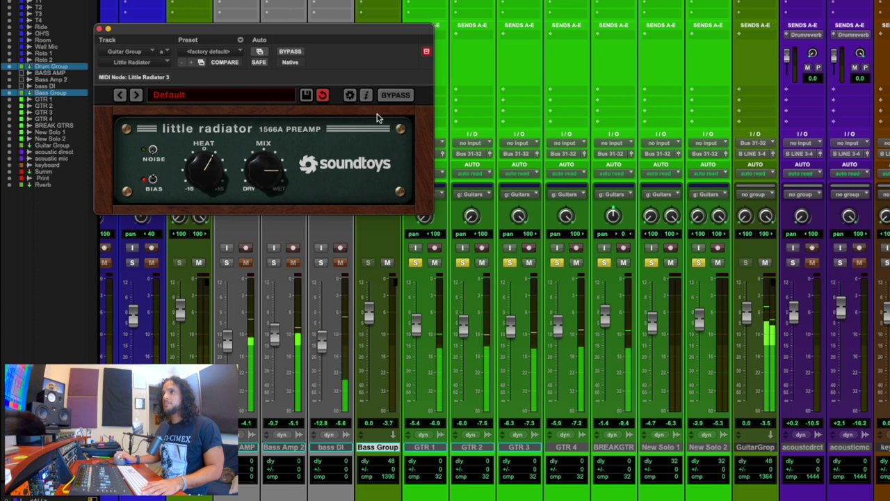
Bring the Guitar Group Little Radiator's Heat down to about -1 with Mix near 80%, compare against bypass, and close the plug-in window.
left_click_drag(208, 171, 196, 178)
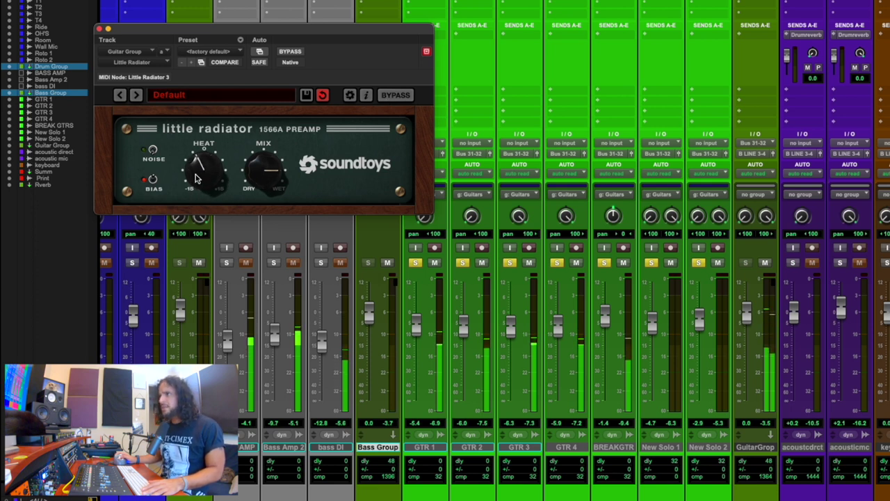
left_click(401, 96)
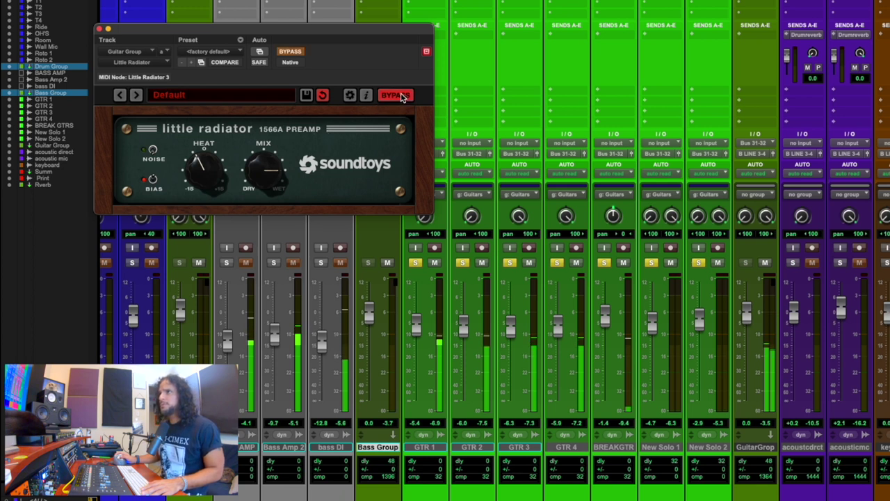
left_click(402, 97)
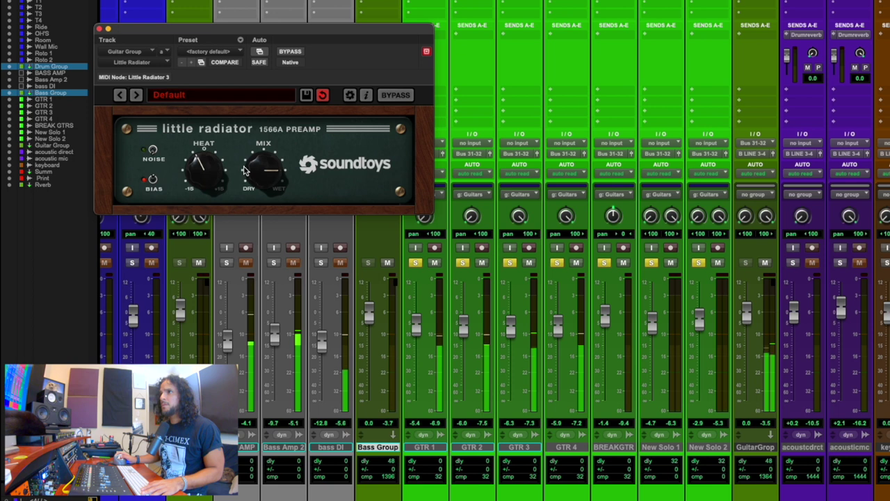
mouse_move(249, 168)
left_mouse_down()
mouse_move(252, 158)
mouse_move(251, 212)
mouse_move(252, 169)
left_mouse_up()
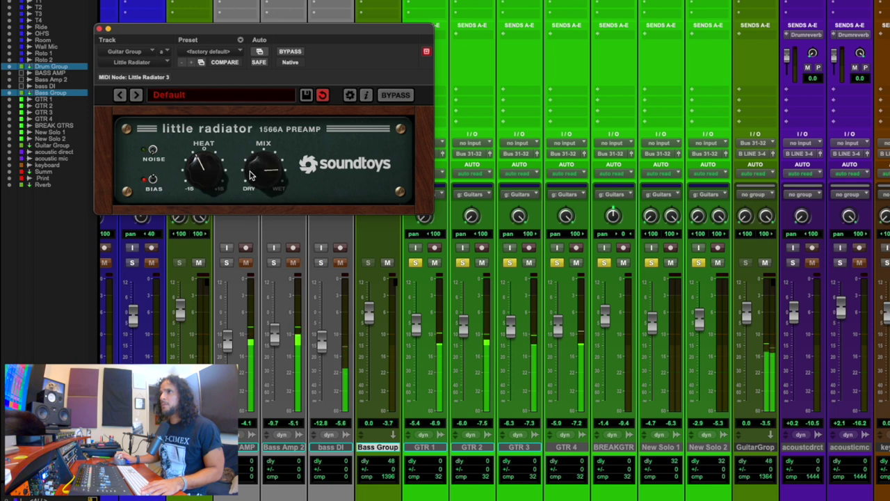
left_click(393, 95)
left_click(393, 96)
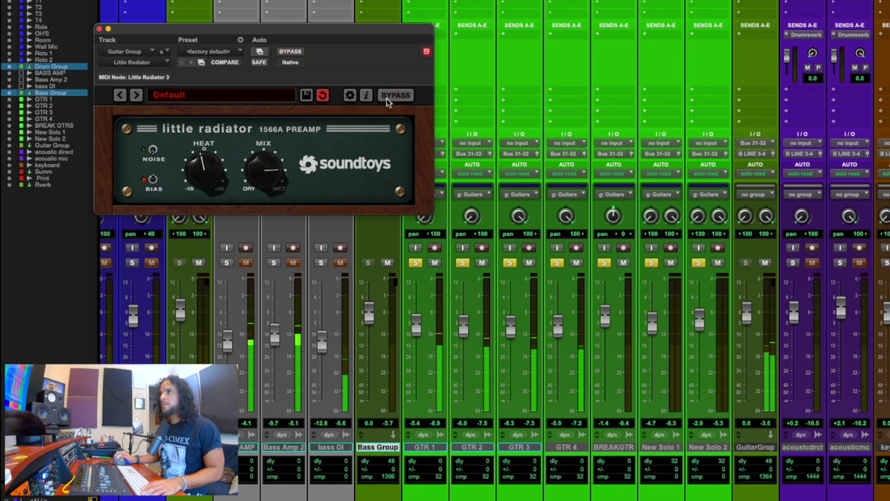
left_click(154, 180)
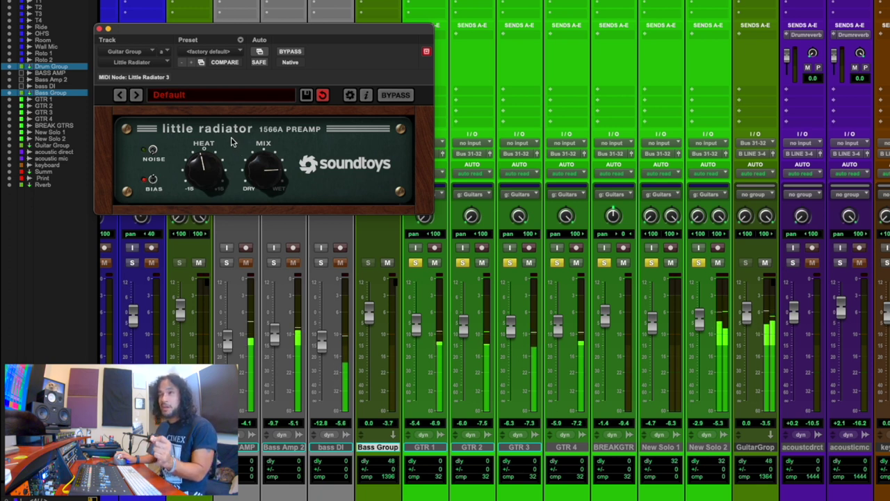
left_click(100, 31)
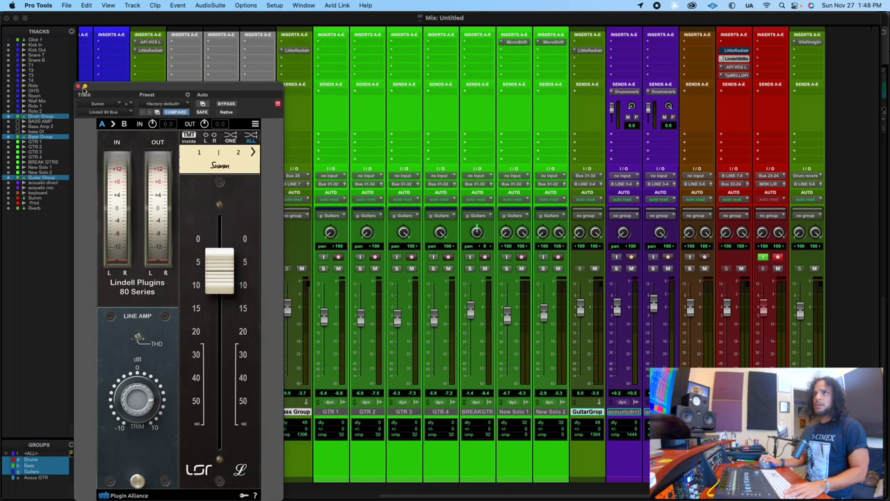
Review the Summ track's API Vision Channel Strip and Tape MELLO-FI inserts after closing the Lindell 80 Bus window.
left_click(82, 87)
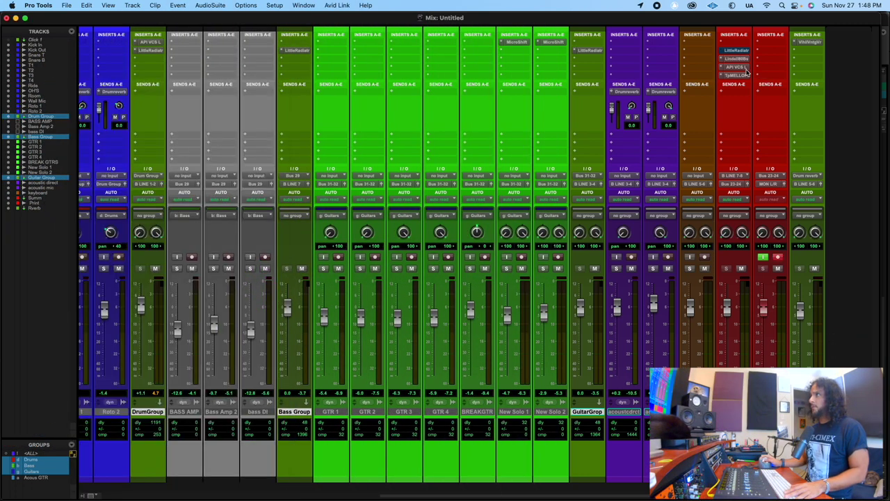
left_click(739, 68)
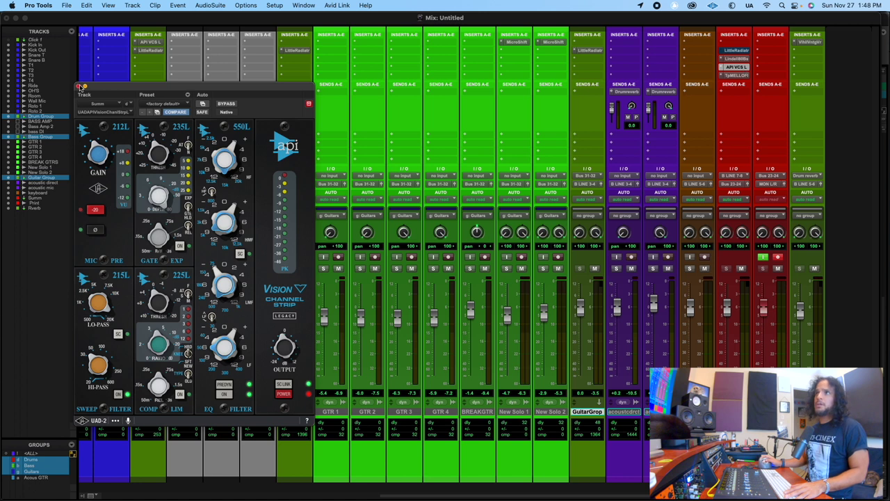
left_click(81, 87)
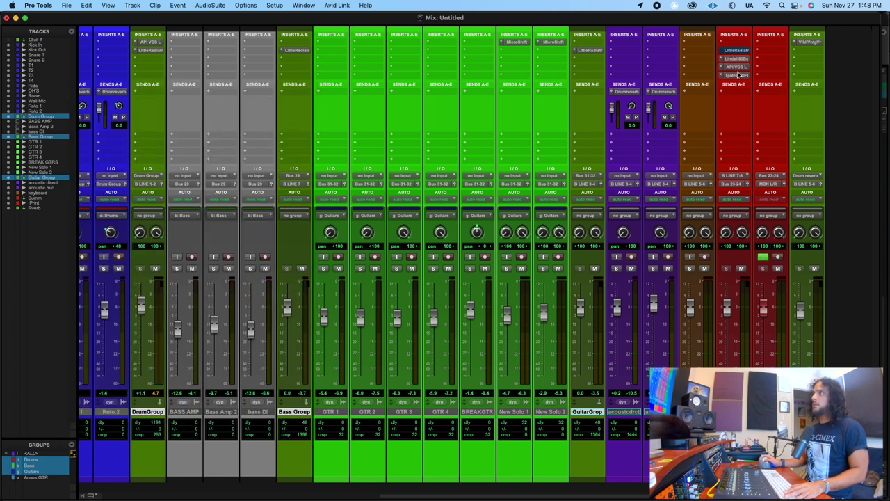
left_click(738, 75)
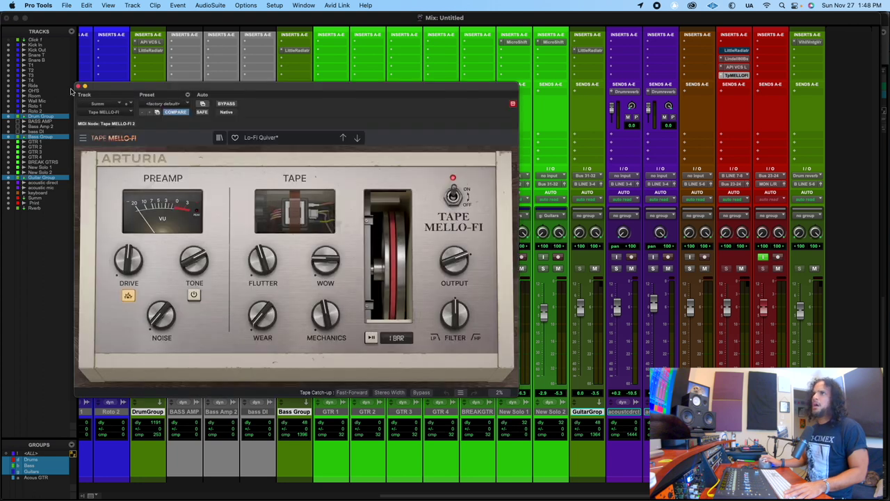
left_click(81, 87)
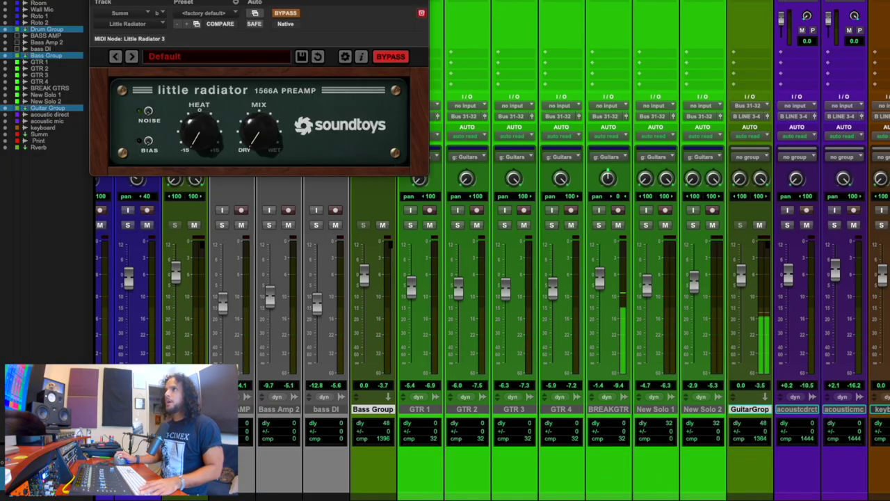
Take the Summ track's Little Radiator out of bypass and set its Heat to about 0 and Mix to about 80%.
left_click_drag(354, 2, 528, 43)
left_click(458, 59)
left_click_drag(372, 189, 375, 136)
left_click_drag(432, 180, 430, 89)
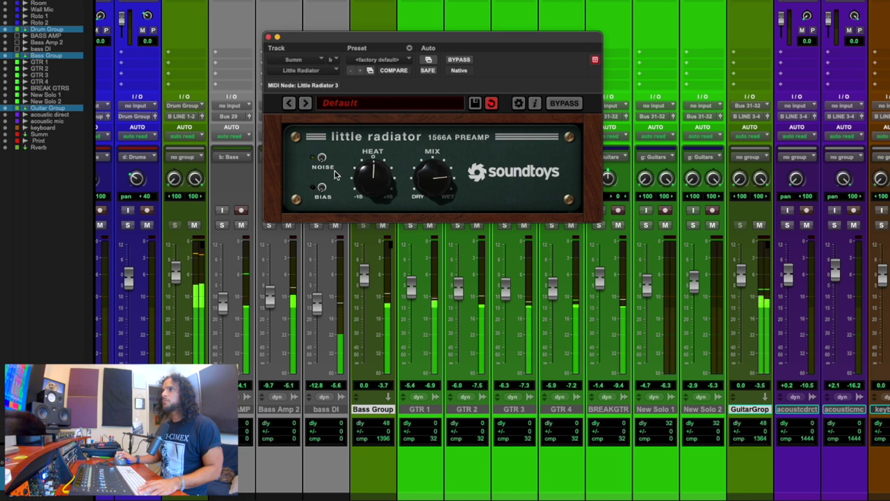
Audition Noise and Bias one at a time on the Summ track's Little Radiator, and switch both back off.
left_click(323, 158)
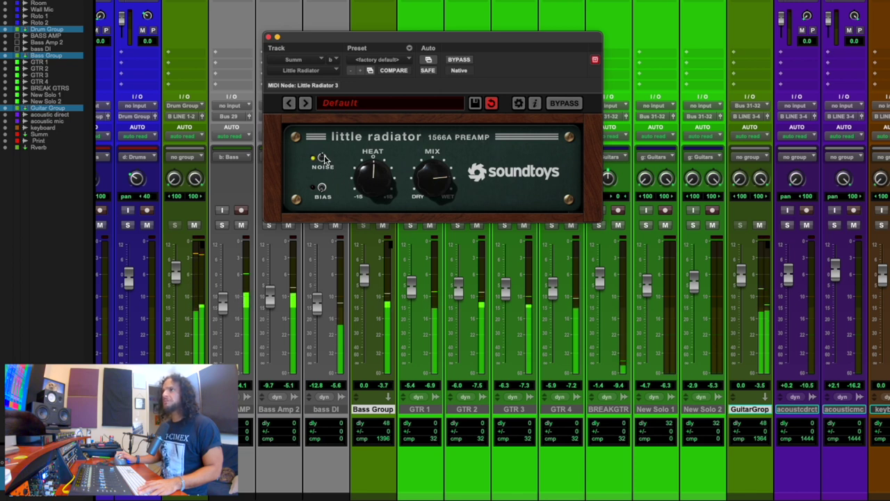
left_click(324, 186)
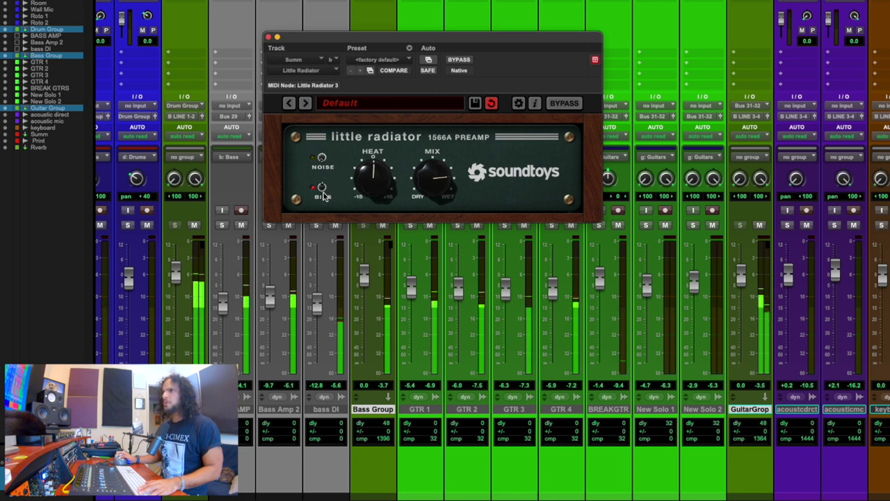
left_click(322, 188)
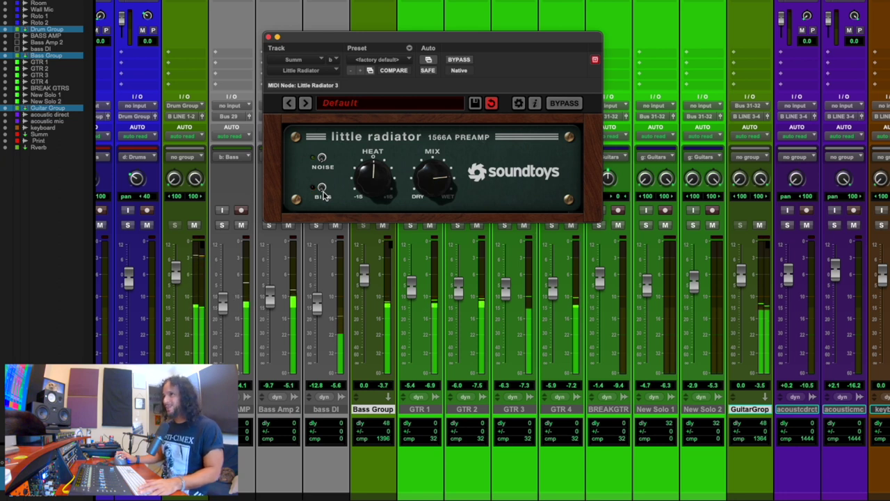
Adjust the Summ track Little Radiator's Heat to about +2 and Mix to about 85%, and compare against bypass.
left_click_drag(445, 187, 438, 169)
left_click_drag(374, 188, 372, 160)
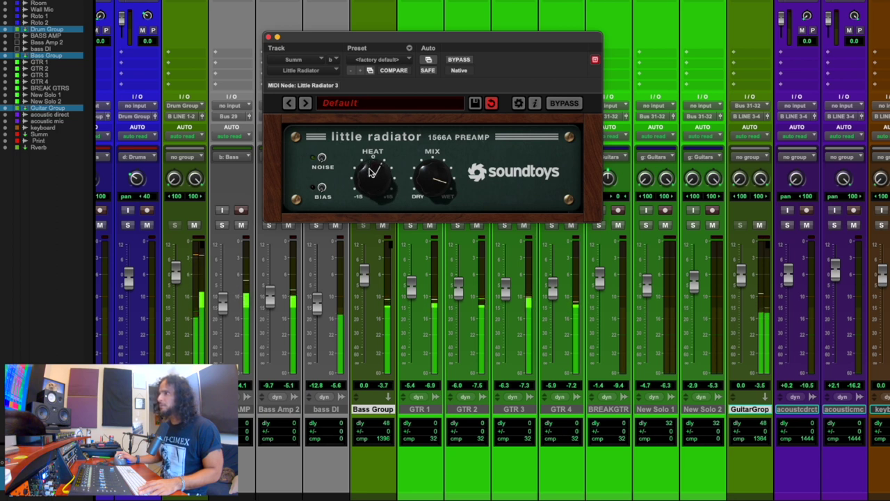
left_click_drag(372, 171, 367, 189)
left_click_drag(437, 171, 433, 183)
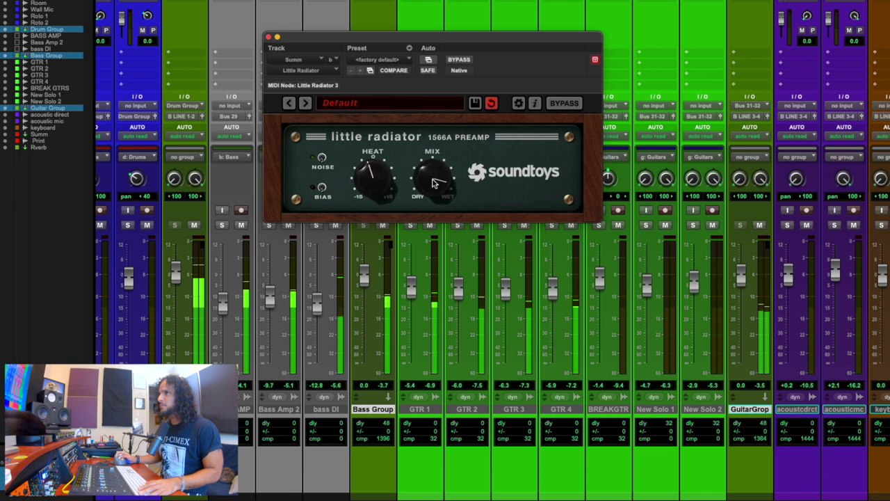
left_click_drag(374, 187, 374, 170)
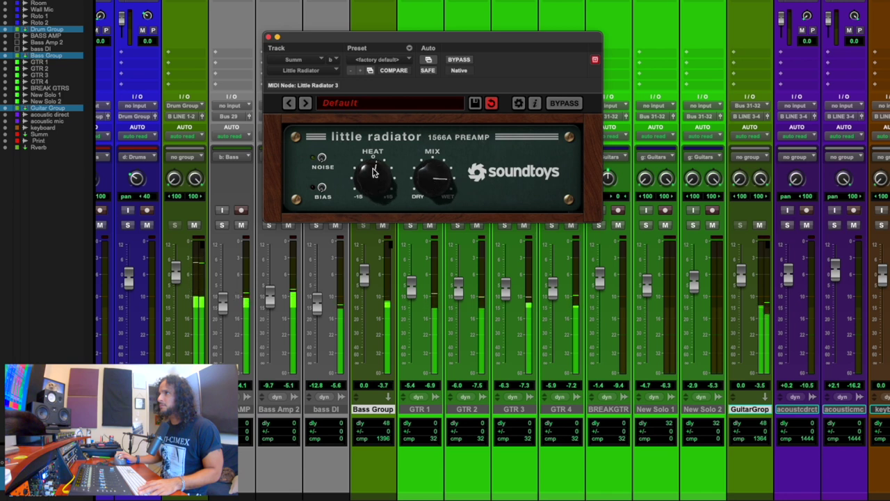
left_click(567, 104)
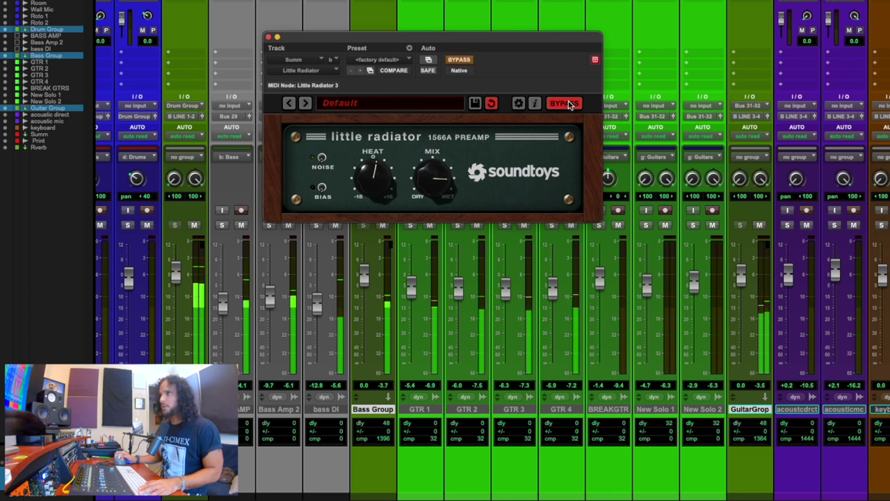
left_click(568, 104)
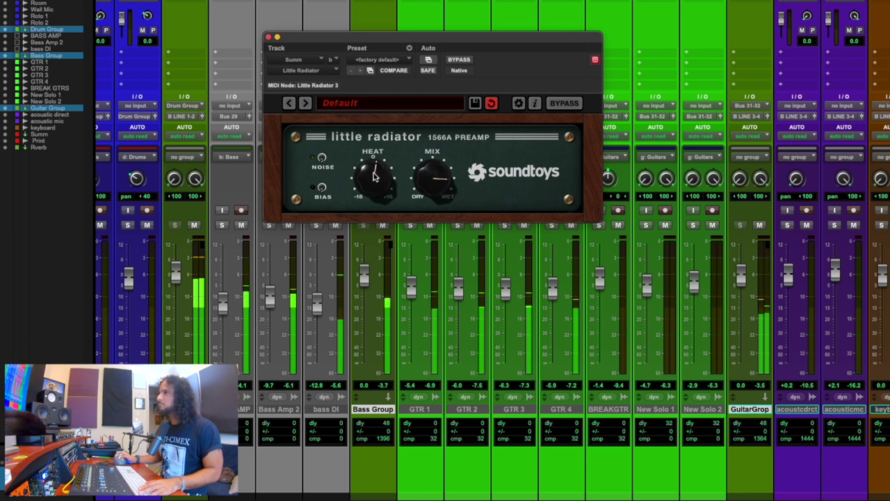
Set the Summ track Little Radiator's Heat to about -2 and Mix to fully wet, and compare repeatedly against bypass.
left_click_drag(373, 177, 368, 202)
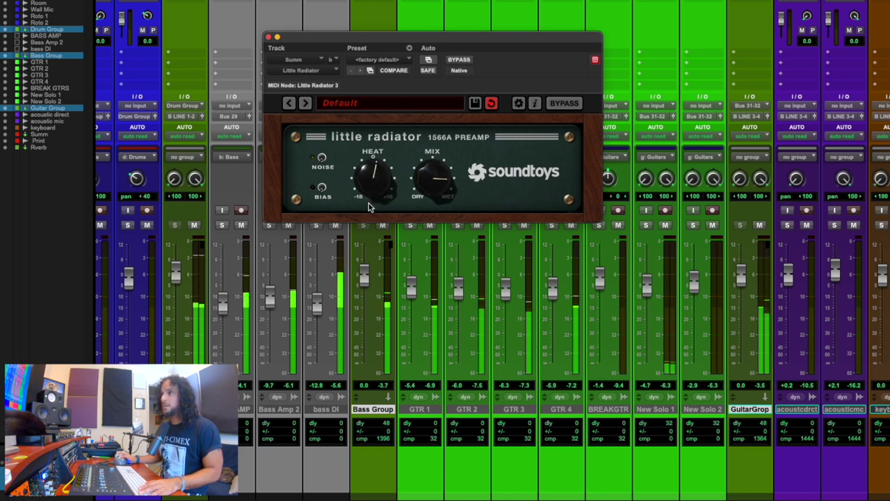
left_click_drag(431, 177, 430, 158)
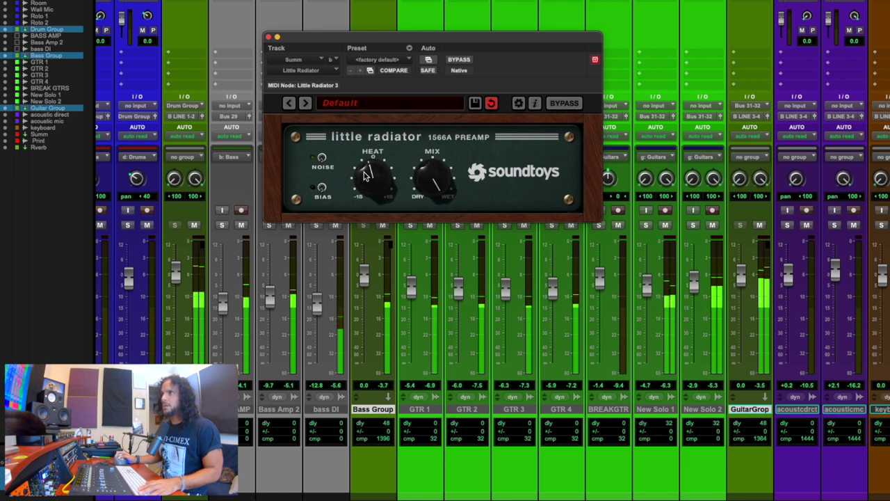
left_click(563, 104)
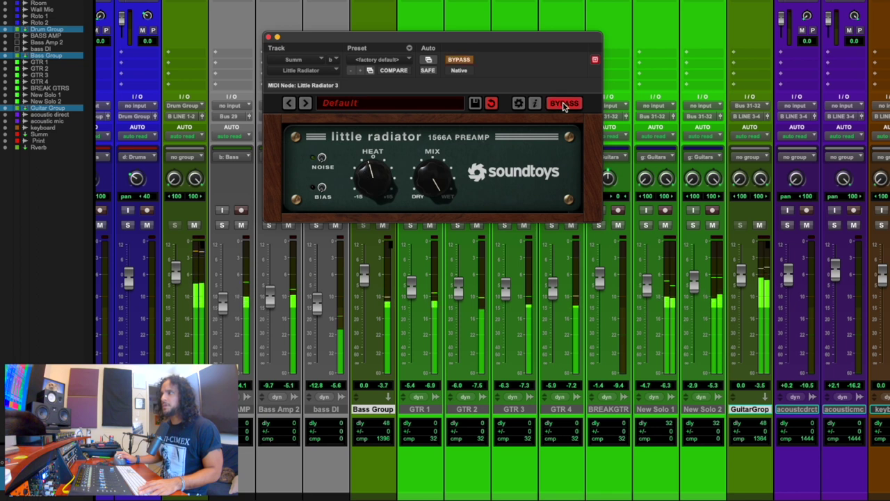
left_click(564, 103)
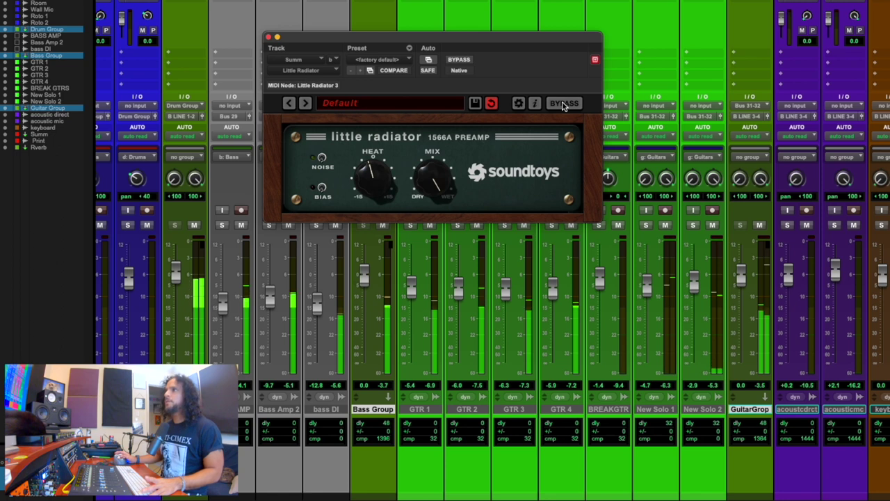
left_click(564, 103)
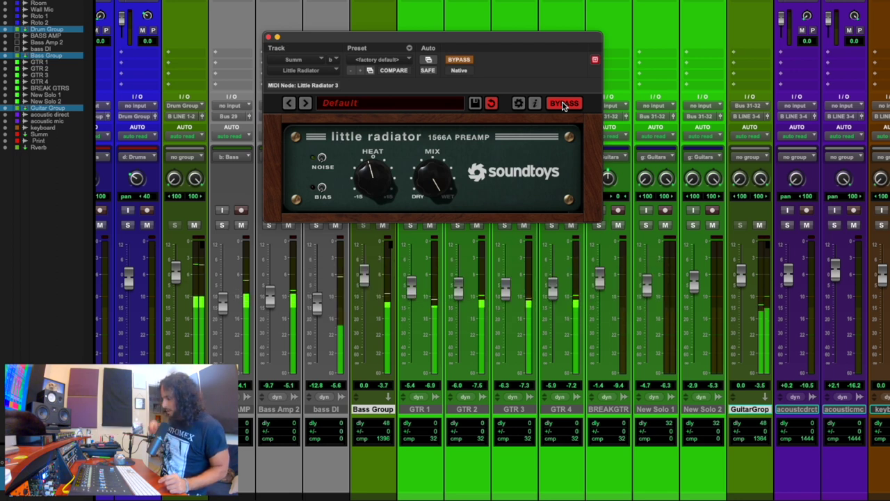
left_click(564, 104)
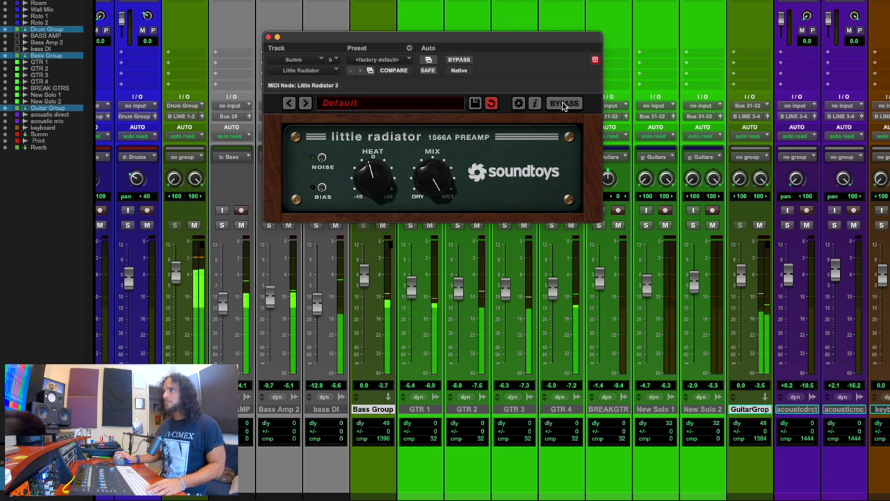
left_click(564, 104)
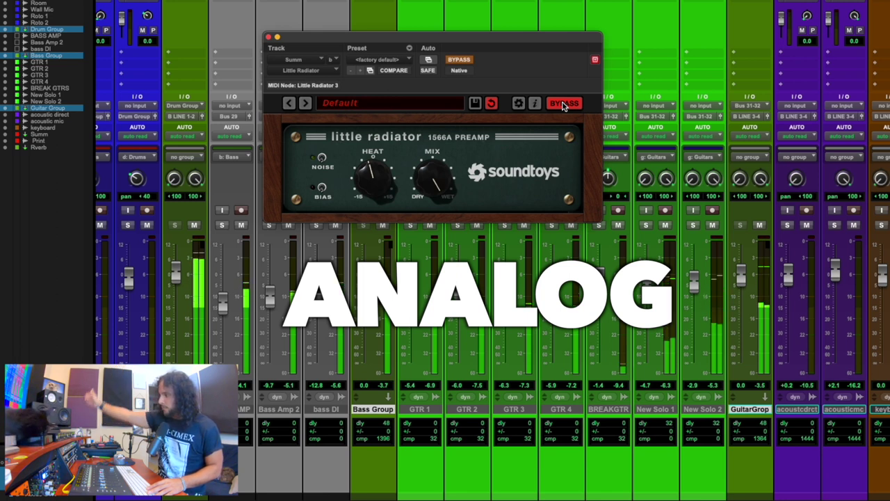
left_click(563, 103)
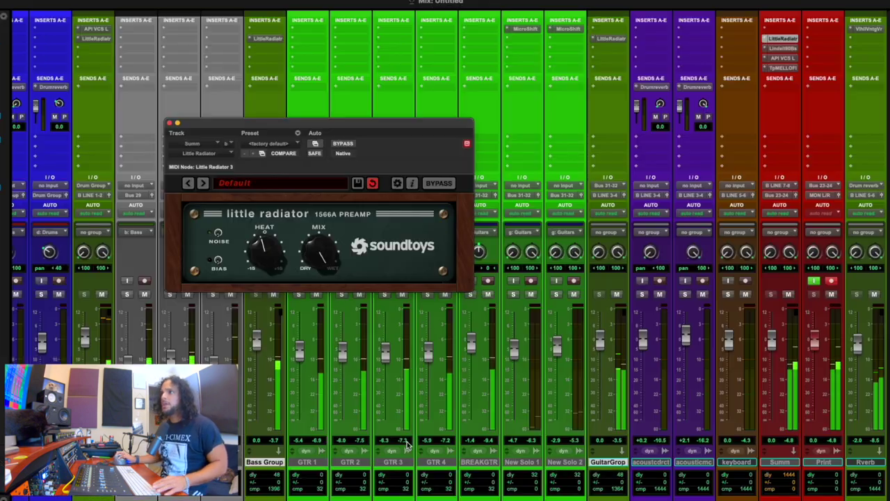
Add the Summ track to the selected group tracks and compare the mix with all their Little Radiator inserts bypassed together and active.
left_click(778, 464)
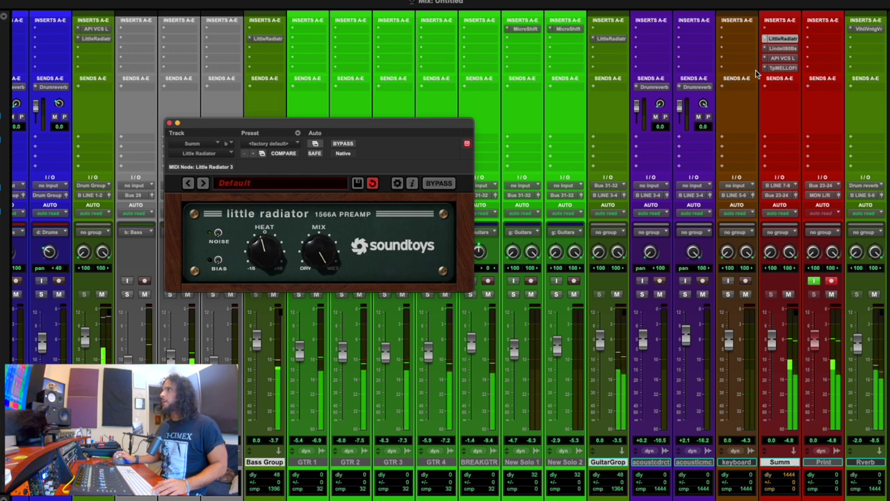
right_click(100, 38)
left_click(101, 42)
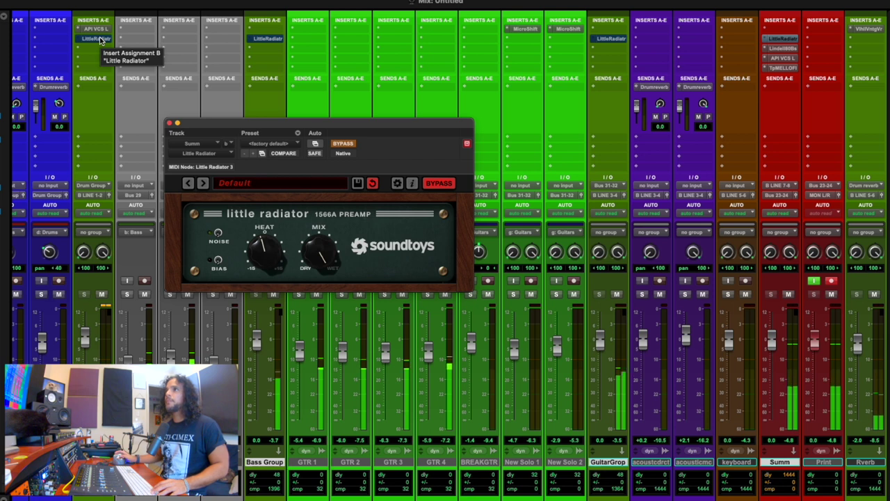
right_click(101, 40)
left_click(101, 42)
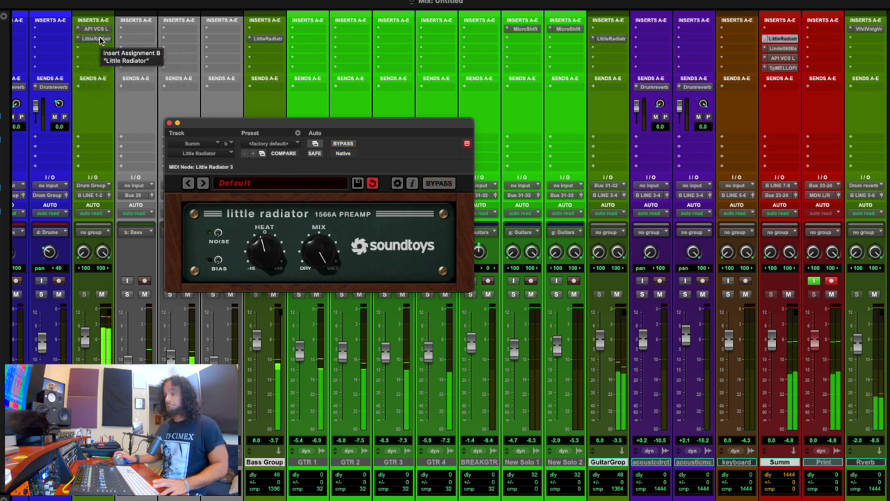
right_click(99, 36)
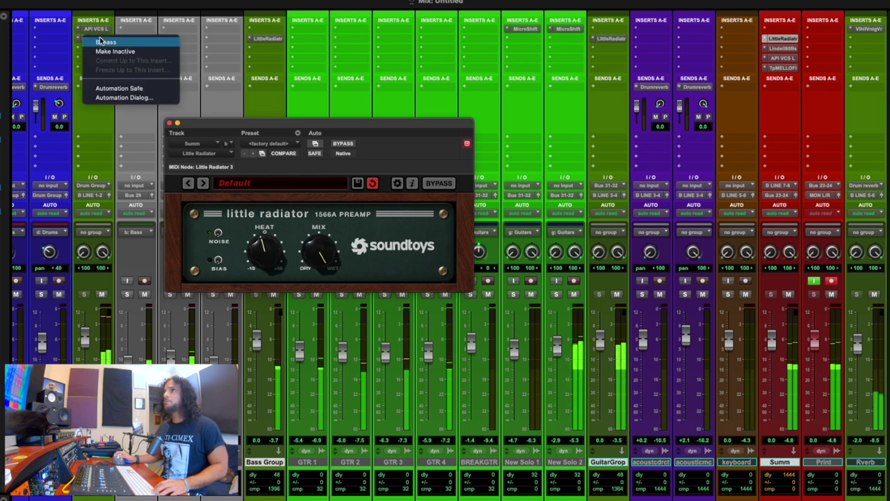
left_click(101, 40)
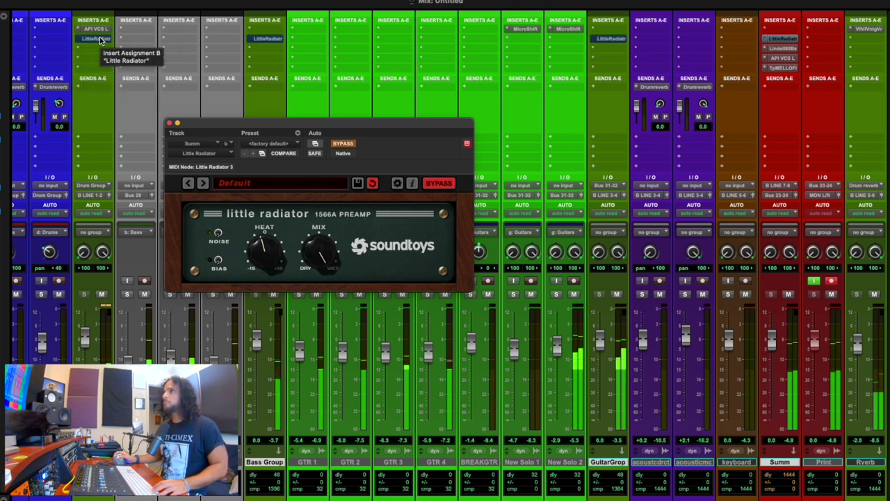
right_click(99, 37)
left_click(101, 40)
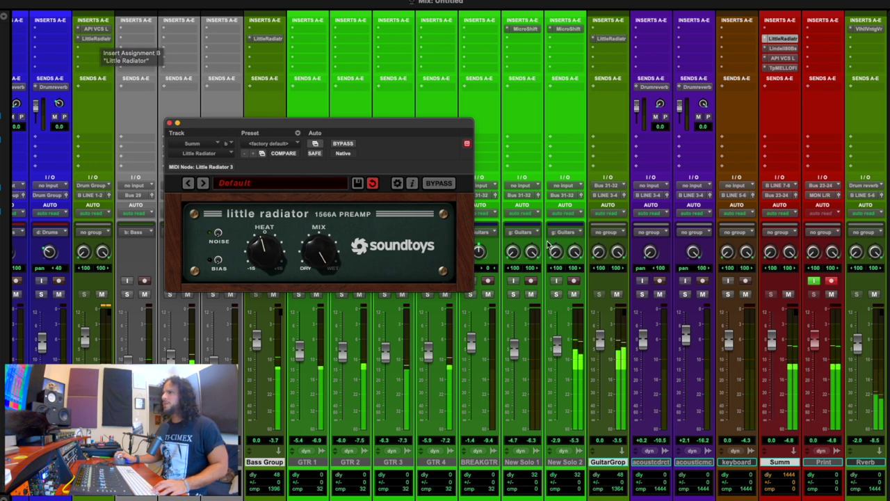
Reduce the Guitar Group Little Radiator's Mix to about 70%, and compare the mix with all the Little Radiators bypassed and active.
left_click(616, 38)
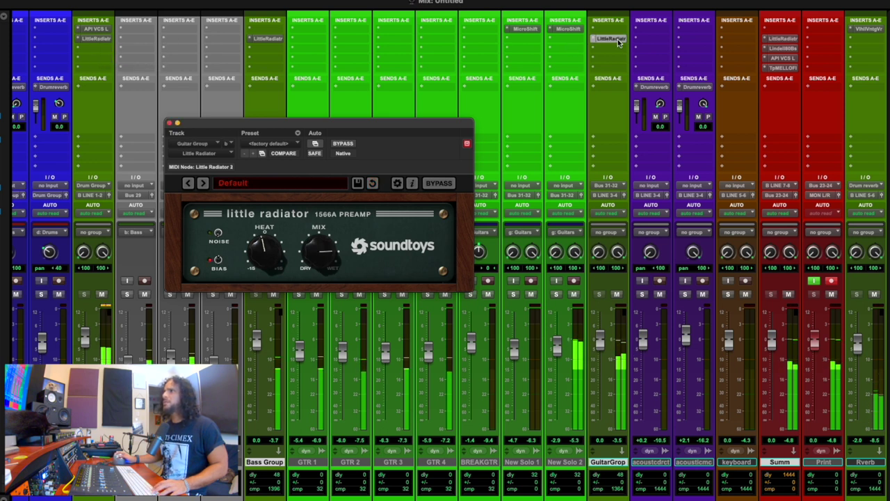
left_click_drag(309, 250, 325, 249)
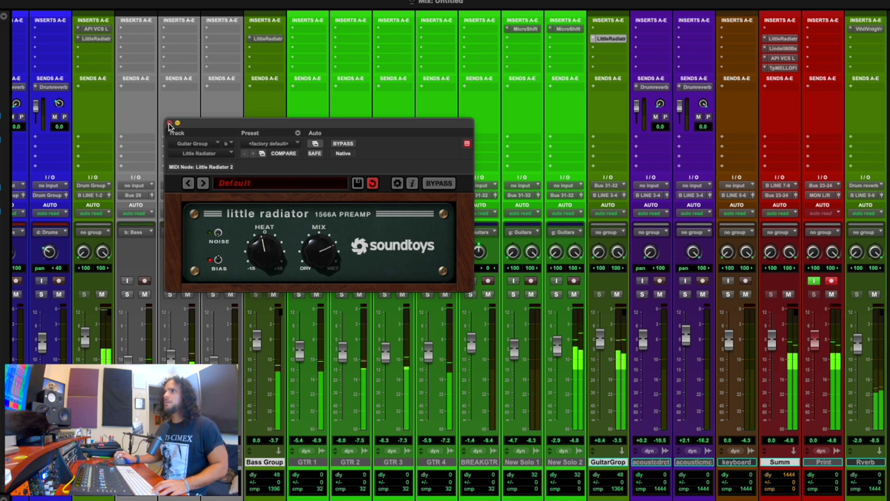
right_click(622, 40)
left_click(621, 42)
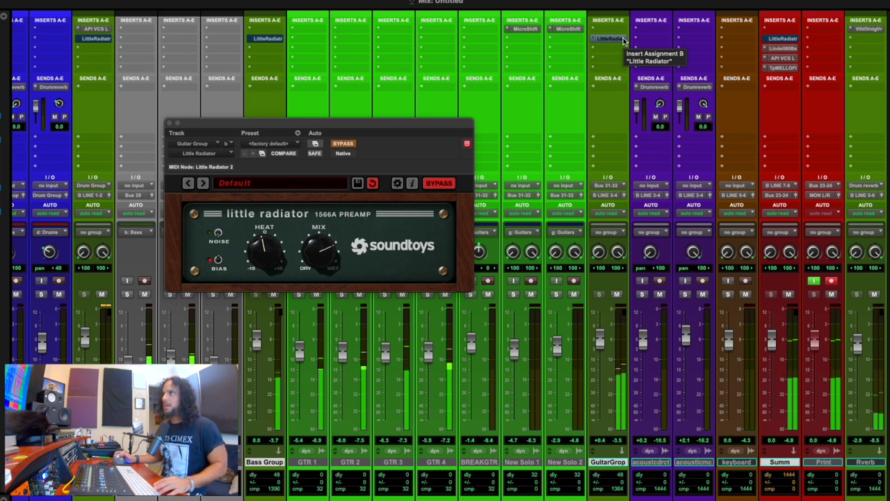
right_click(620, 36)
left_click(620, 37)
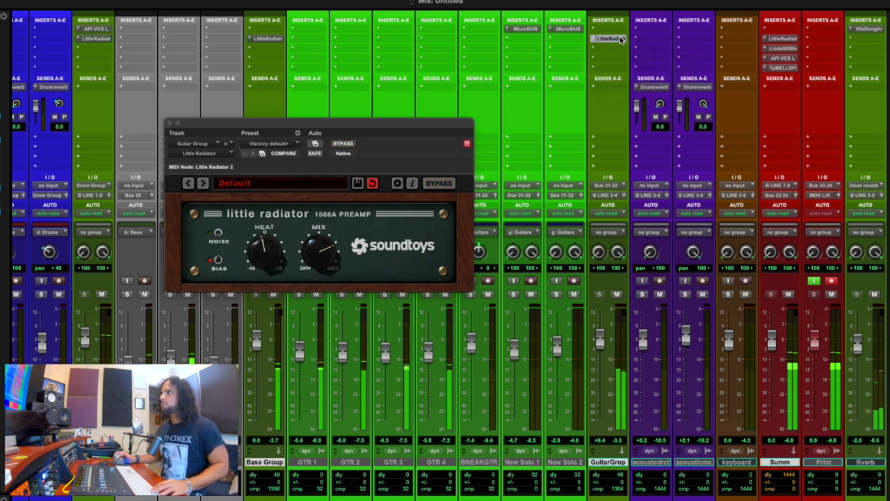